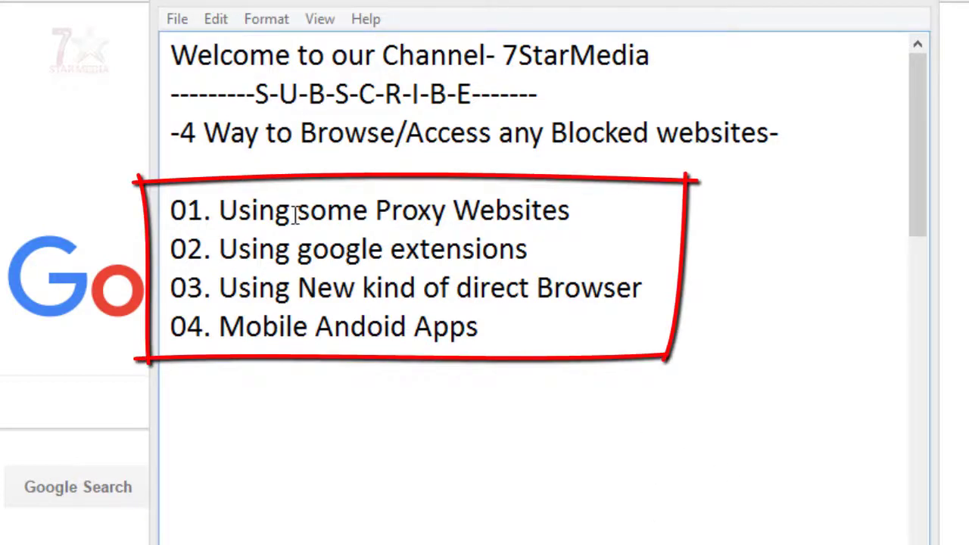
Step: Go through the four listed ways to access blocked websites in the text document, highlighting each entry in turn
drag(293, 212, 485, 211)
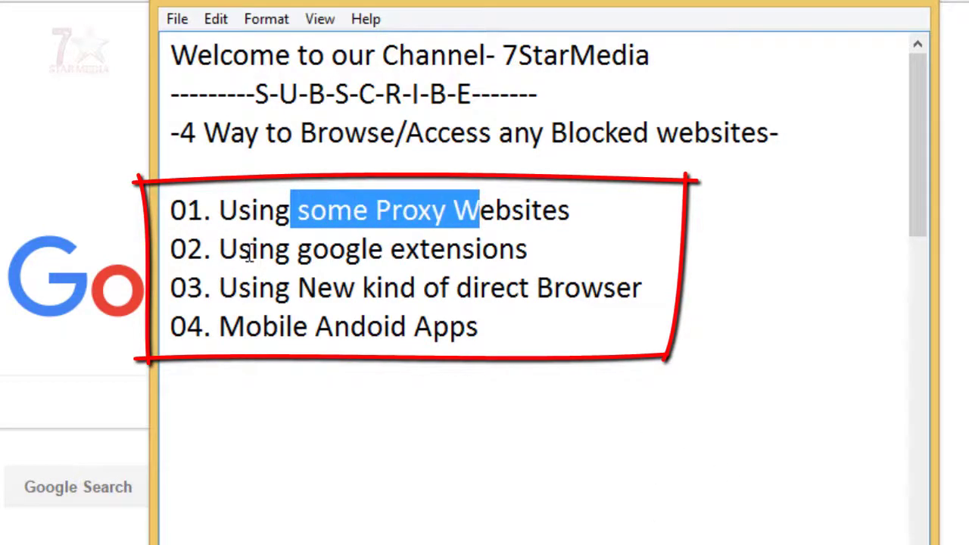
drag(252, 249, 407, 250)
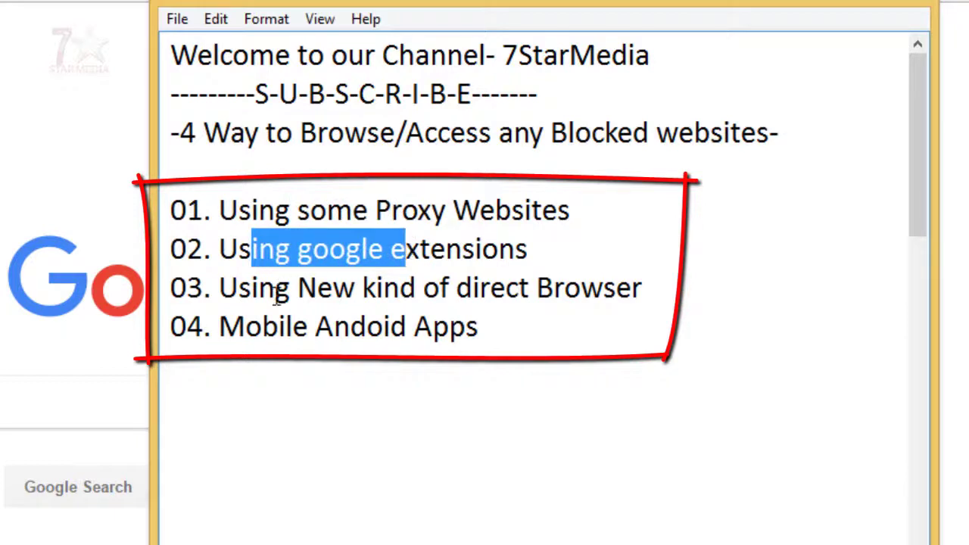
drag(277, 292, 390, 298)
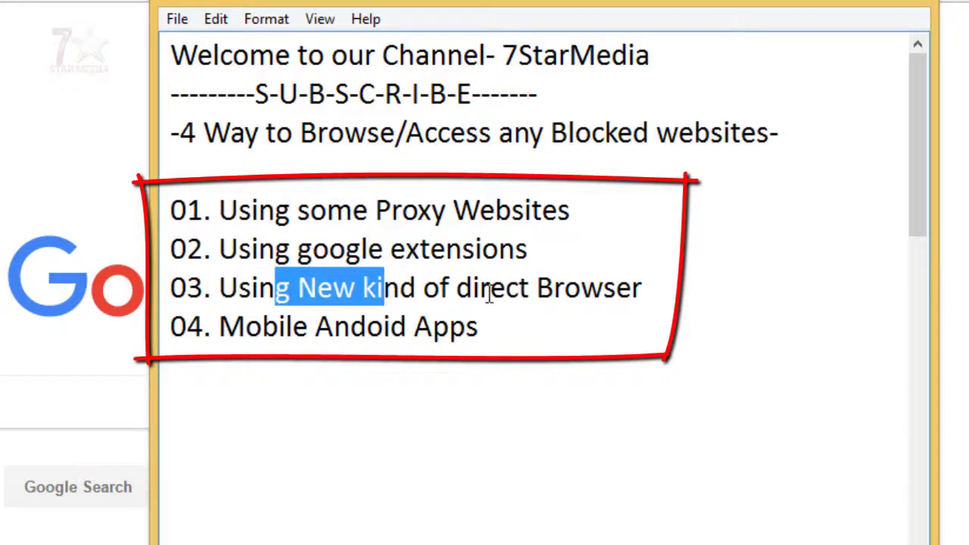
click(238, 330)
drag(238, 330, 464, 330)
click(503, 358)
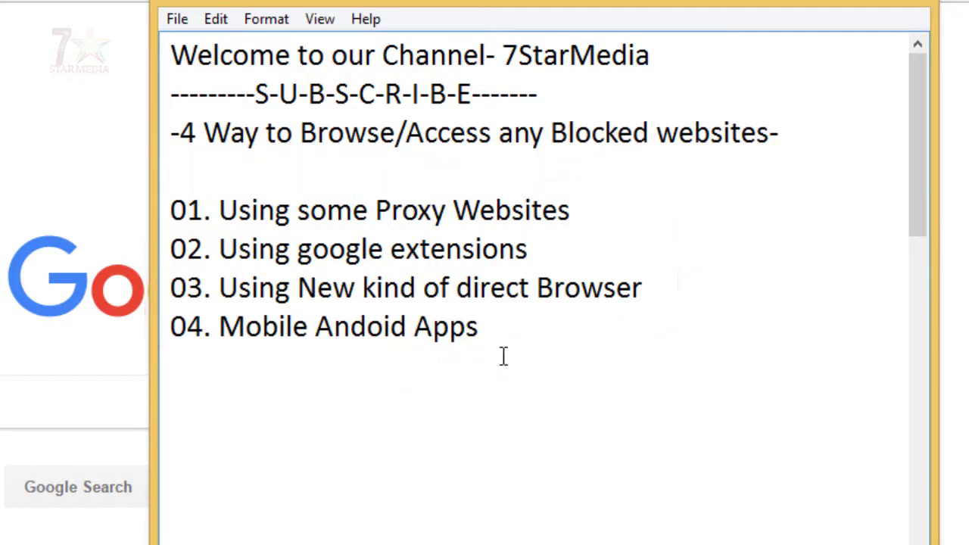
Step: Add a "---" line and an "01." entry below the list of methods in the text document
key(Return)
text(+)
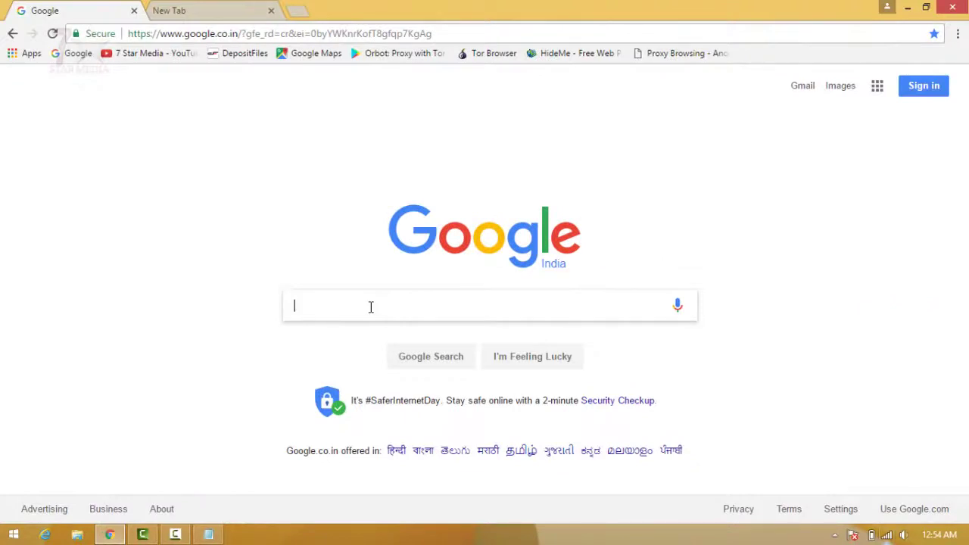
Step: Search Google in Chrome for "hideme" and view the hide.me proxy result in a new tab
text(hideme)
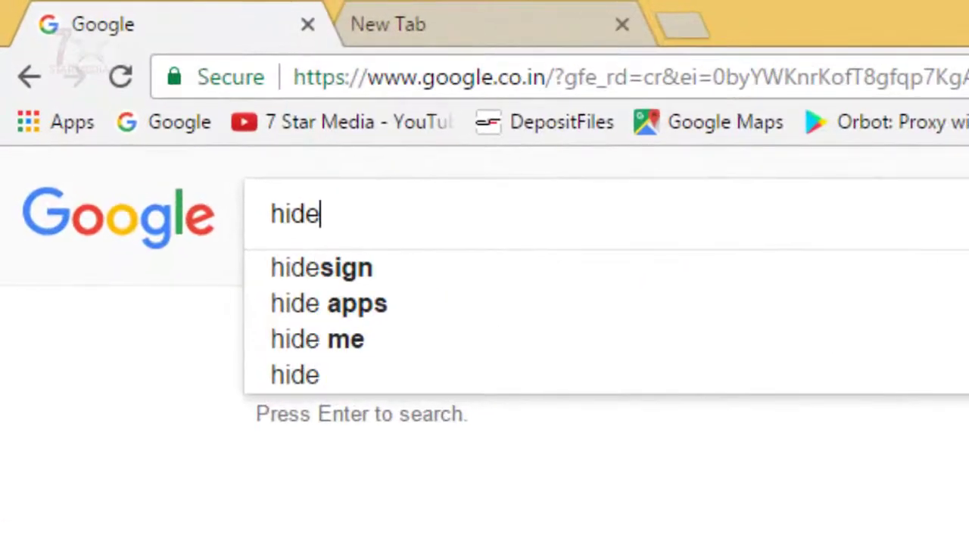
key(Return)
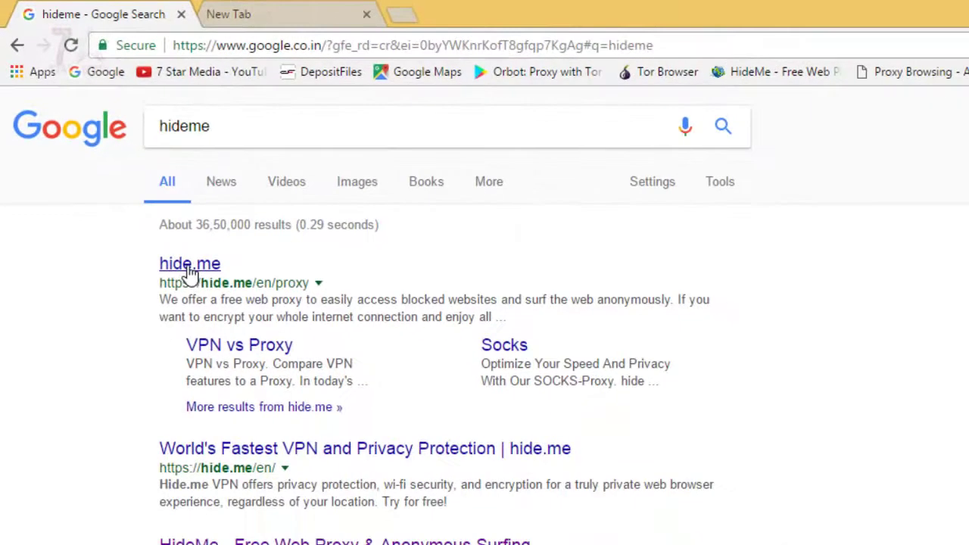
middle_click(190, 265)
click(299, 13)
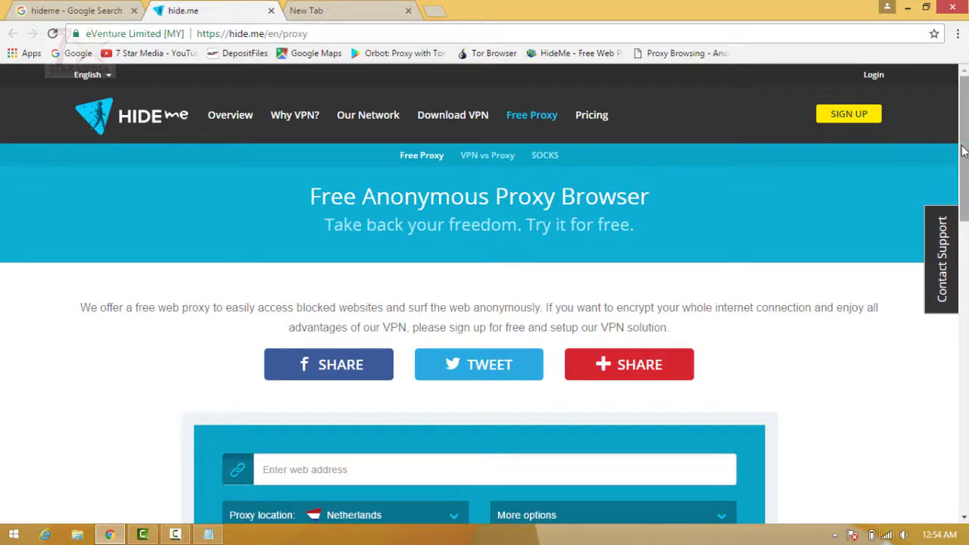
Step: Set the hide.me proxy location to USA and visit facebook.com anonymously
scroll(574, 257, down, 2)
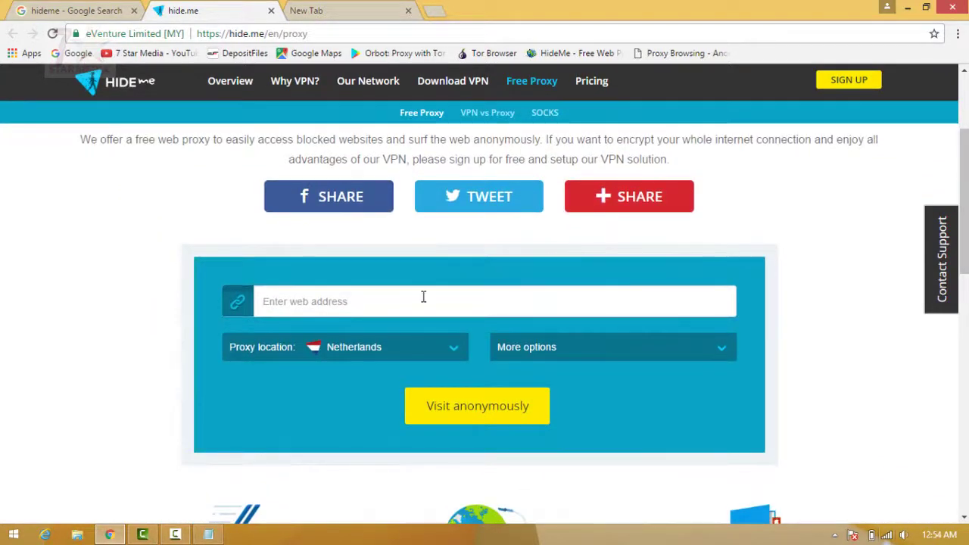
click(393, 348)
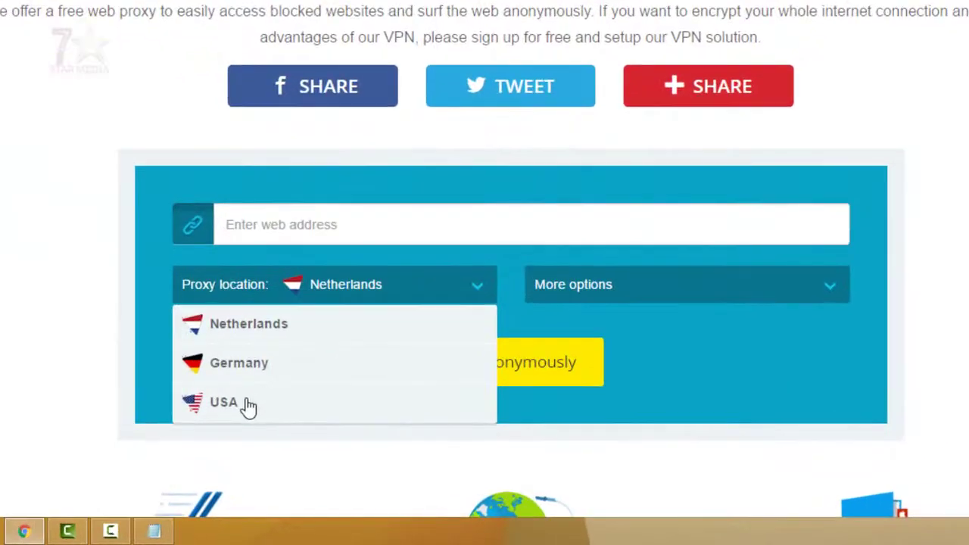
click(241, 416)
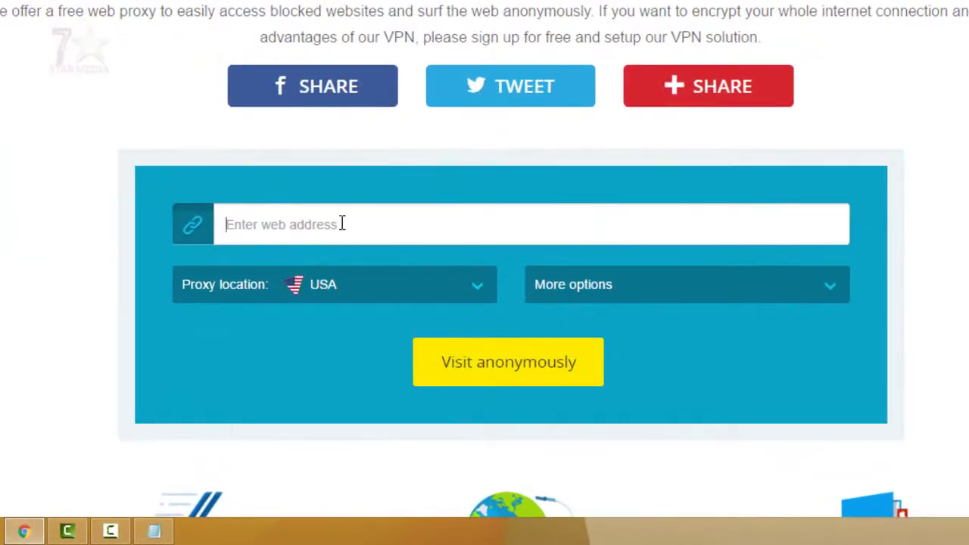
text(facebook)
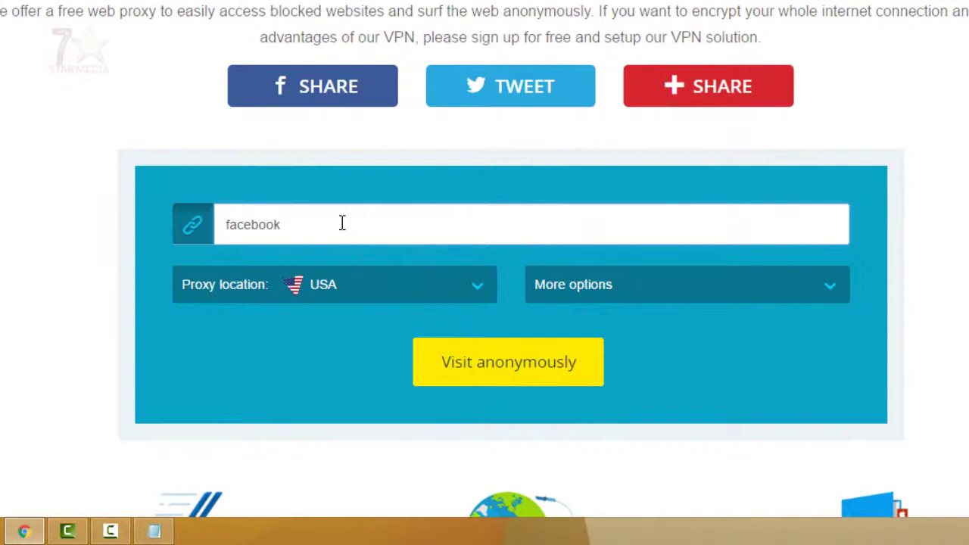
text(.com)
click(484, 369)
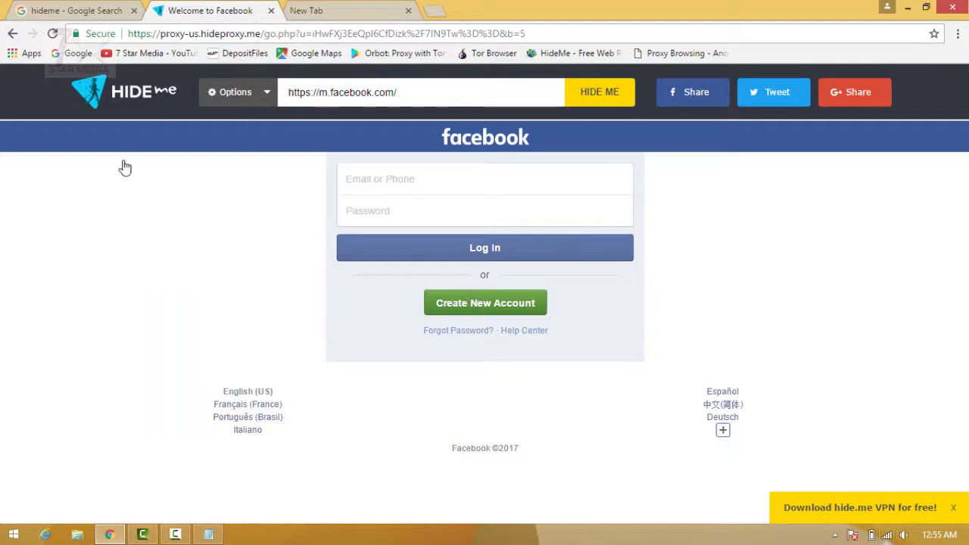
Step: Return to the Google results page and search for "proxy browser"
click(62, 9)
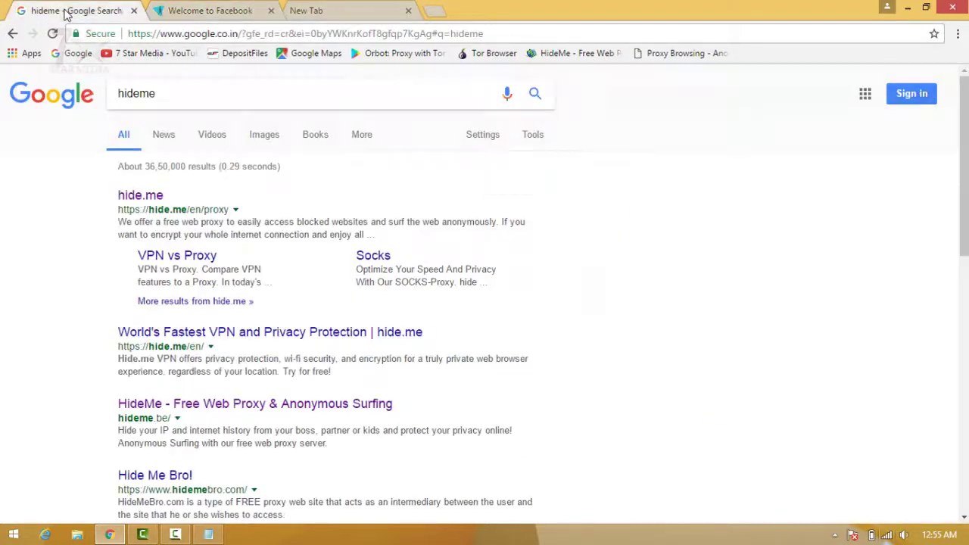
click(182, 99)
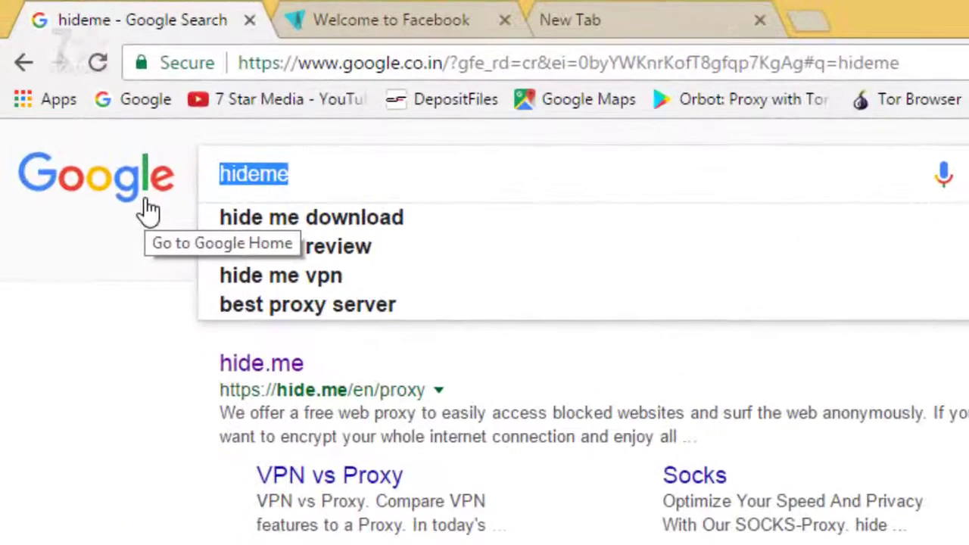
text(proxy)
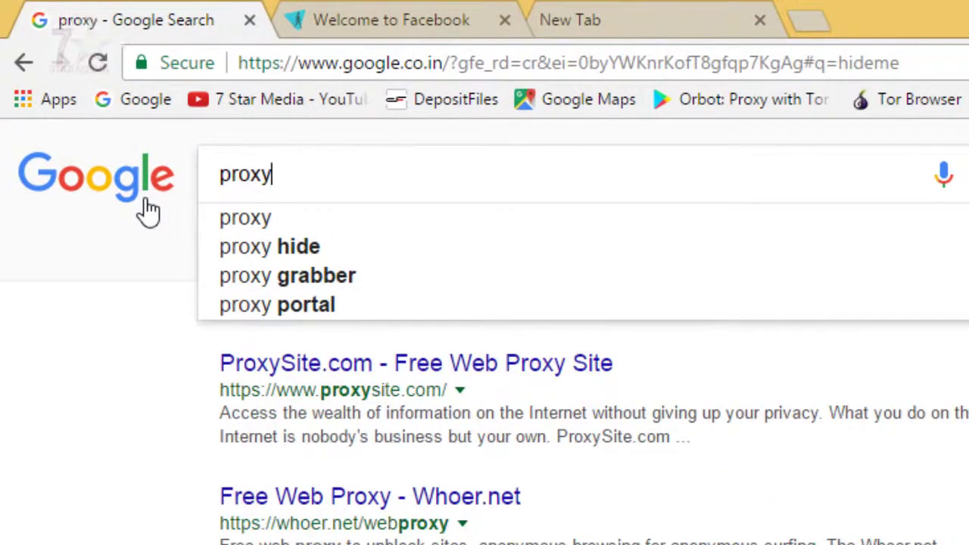
text(bro)
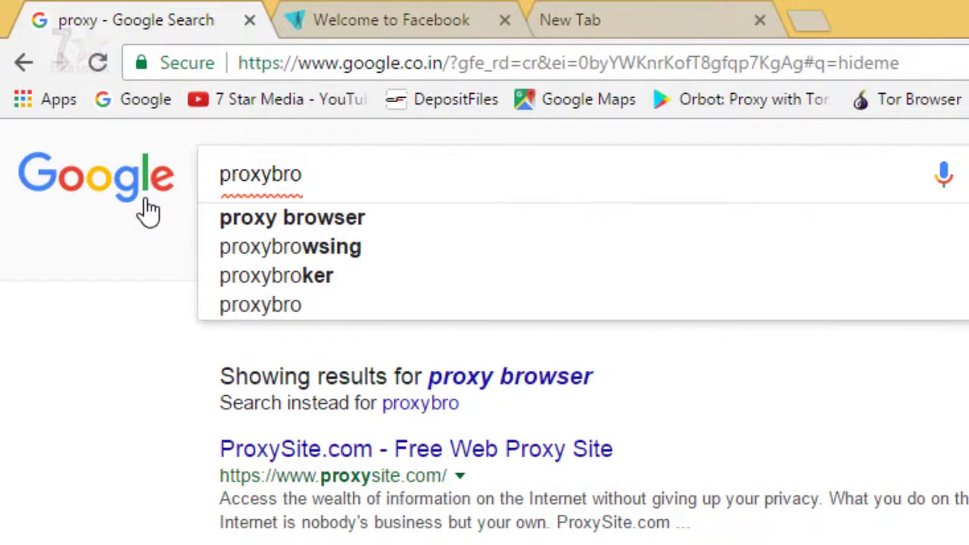
key(Down)
key(Return)
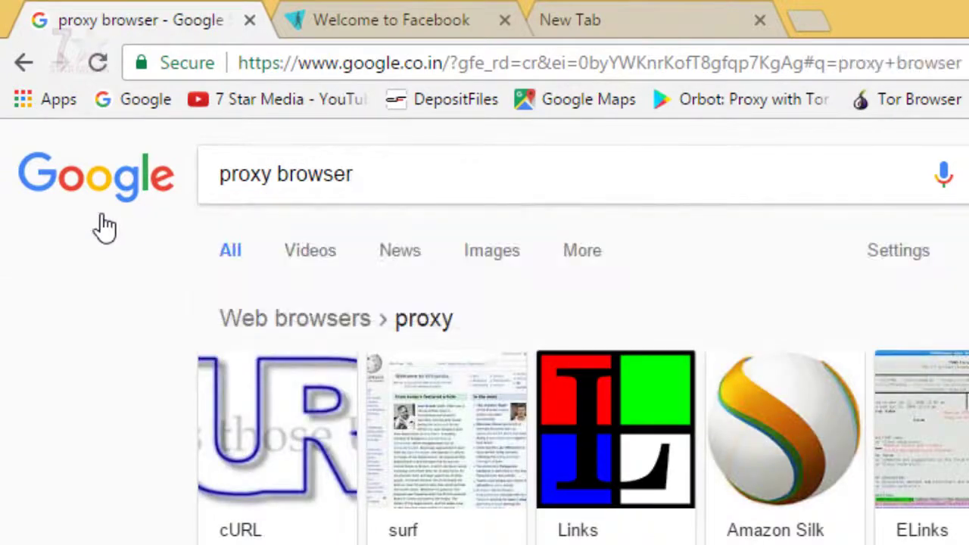
Step: Change the search query to "proxy browsing" and open the proxybrowsing.com result
click(390, 167)
key(BackSpace)
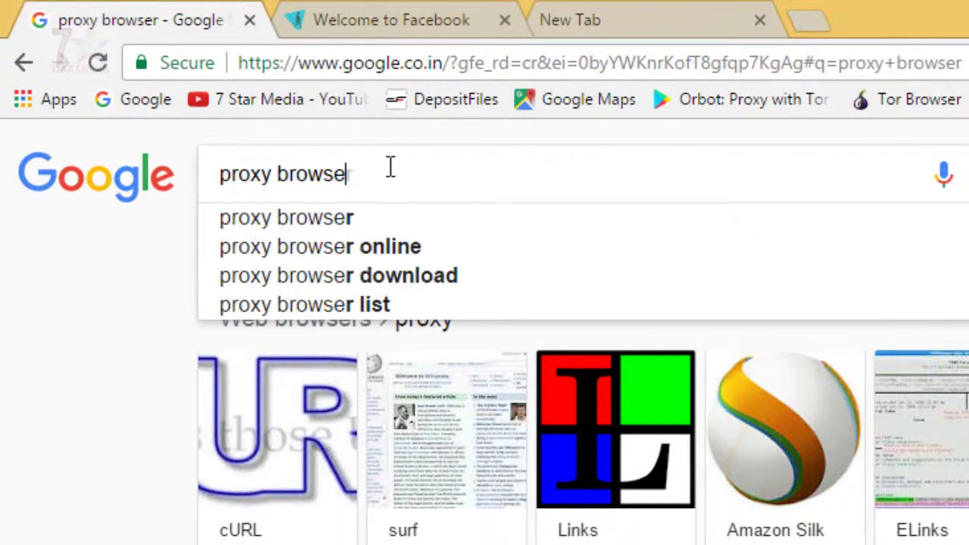
key(BackSpace)
text(ing)
key(Return)
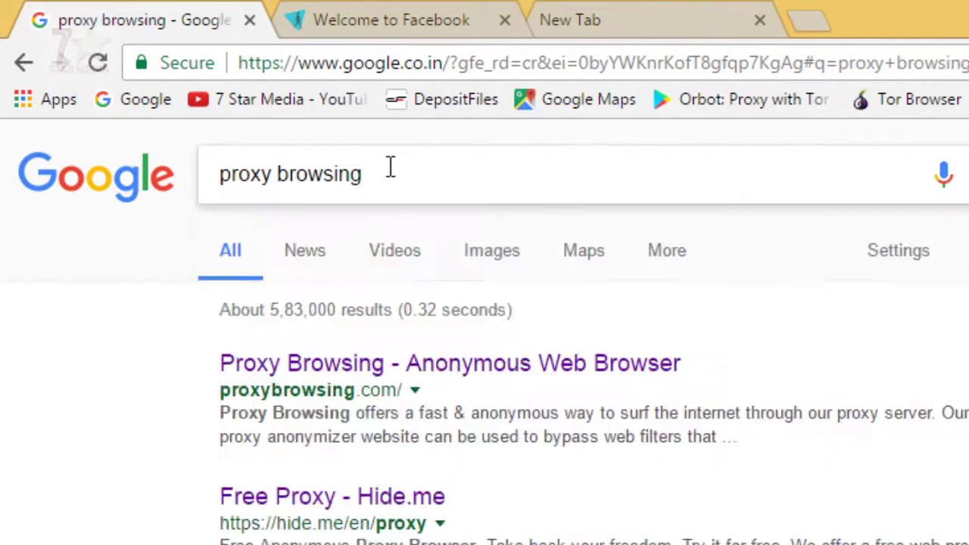
click(340, 373)
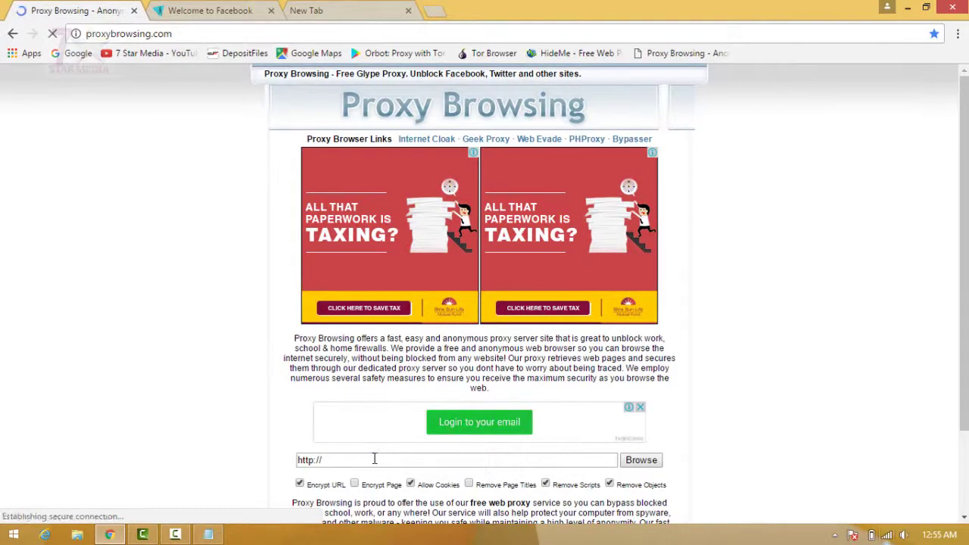
click(374, 459)
text(fa)
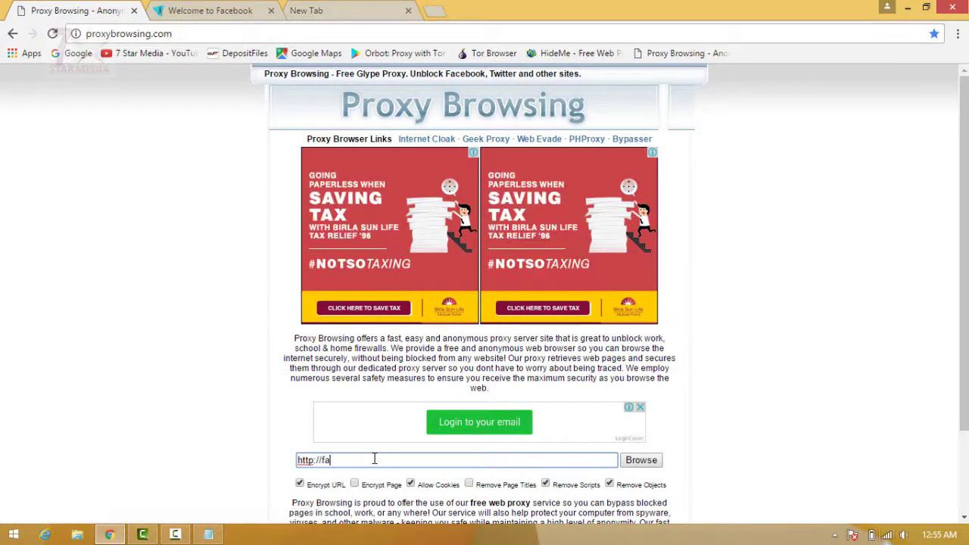
text(cebook.com)
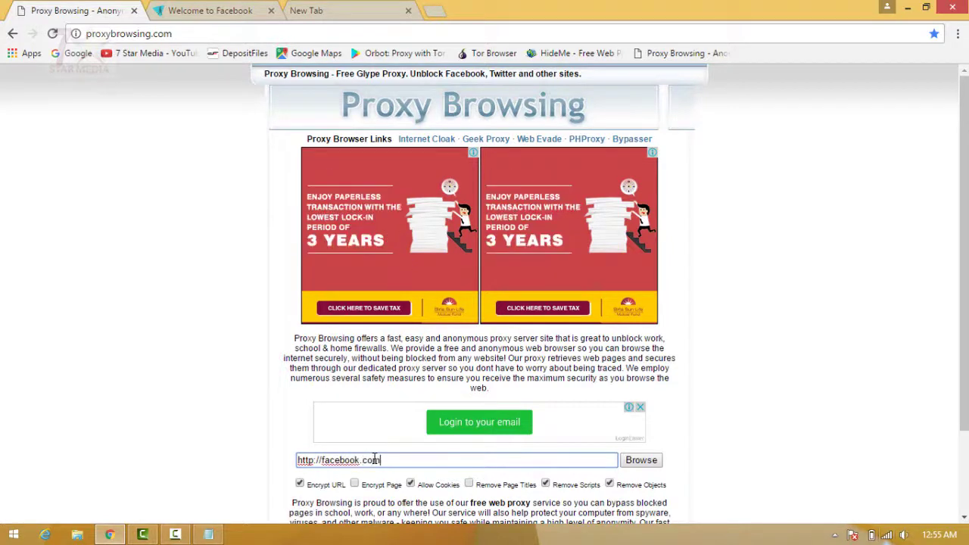
click(633, 465)
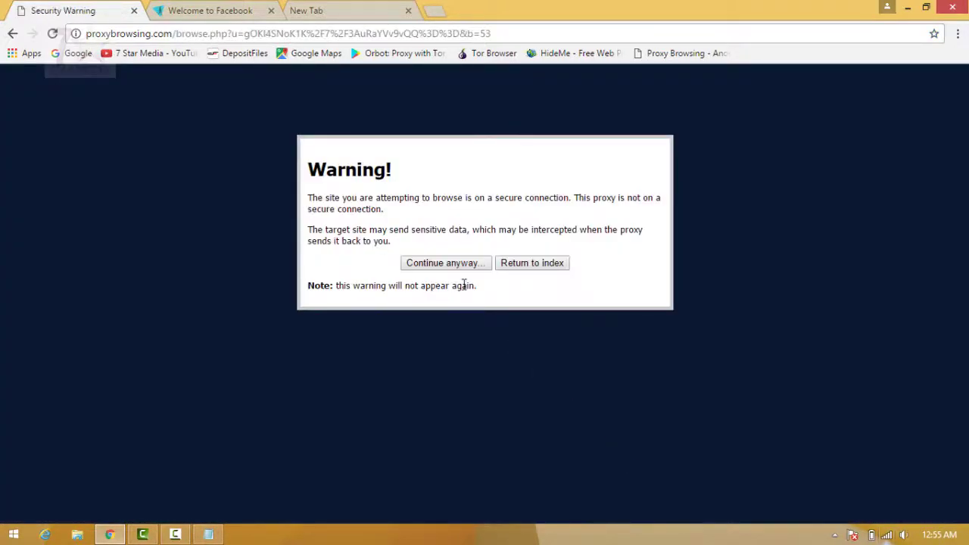
click(453, 268)
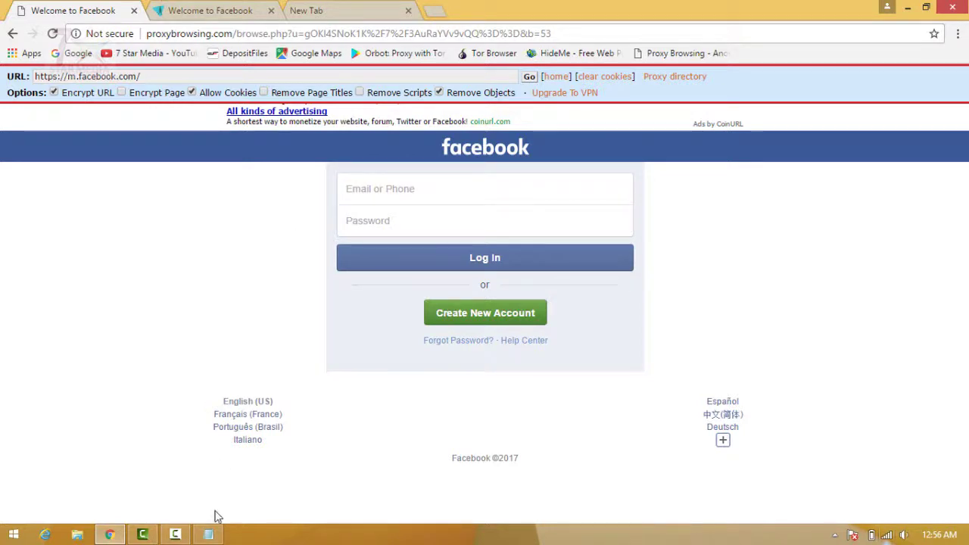
Step: Switch to the Notepad document and highlight the "02. Using google extensions" line
click(208, 535)
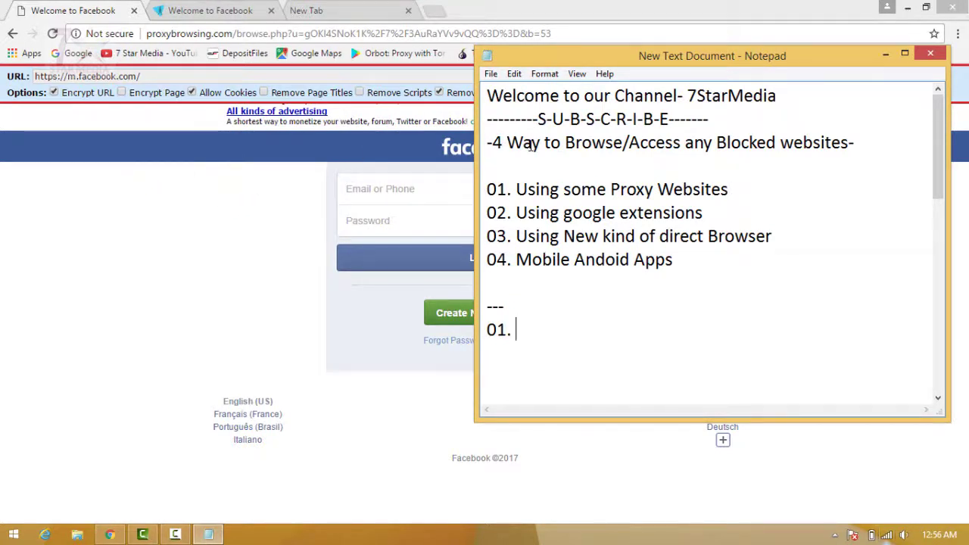
drag(703, 214, 482, 219)
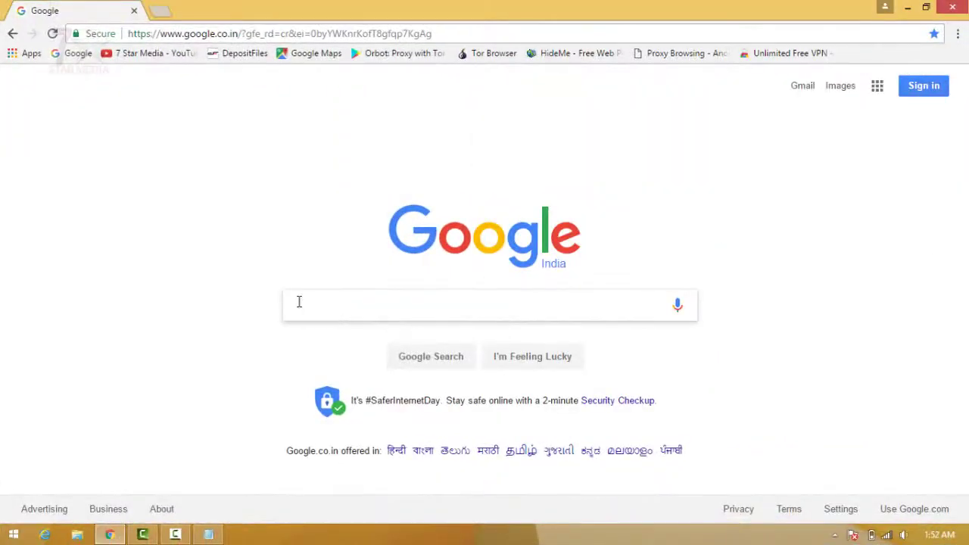
Step: Search Google in Chrome for "google extensions" and open the Chrome Web Store extensions result
click(299, 301)
text(google )
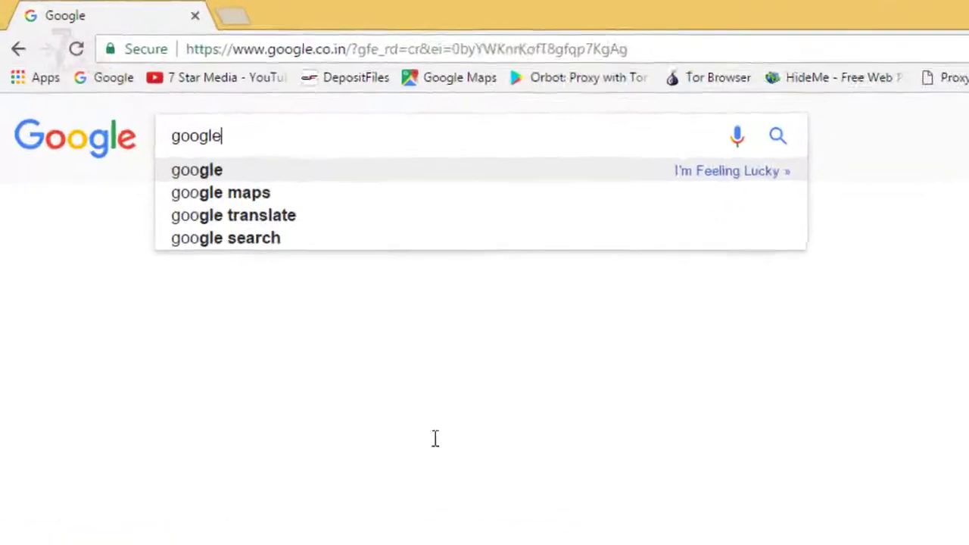
text(ex)
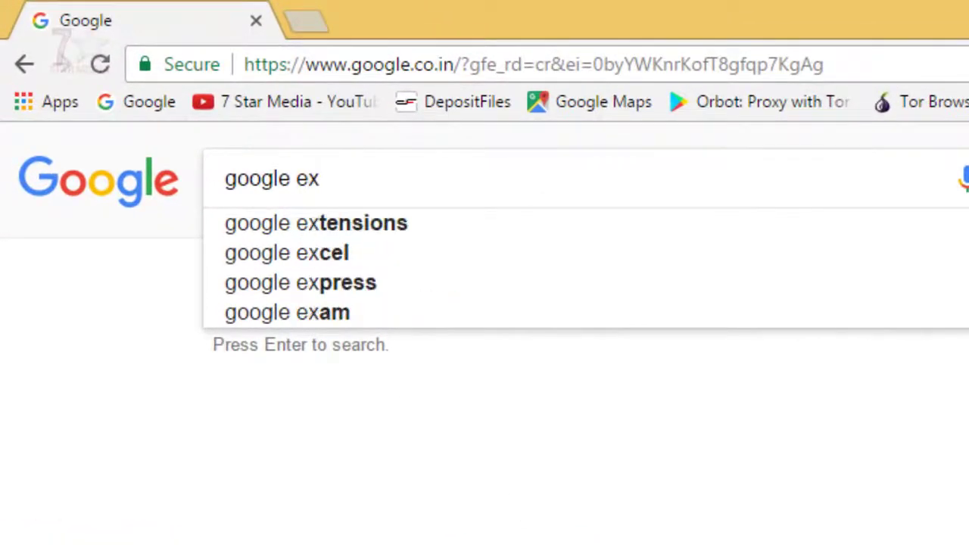
key(Down)
key(Return)
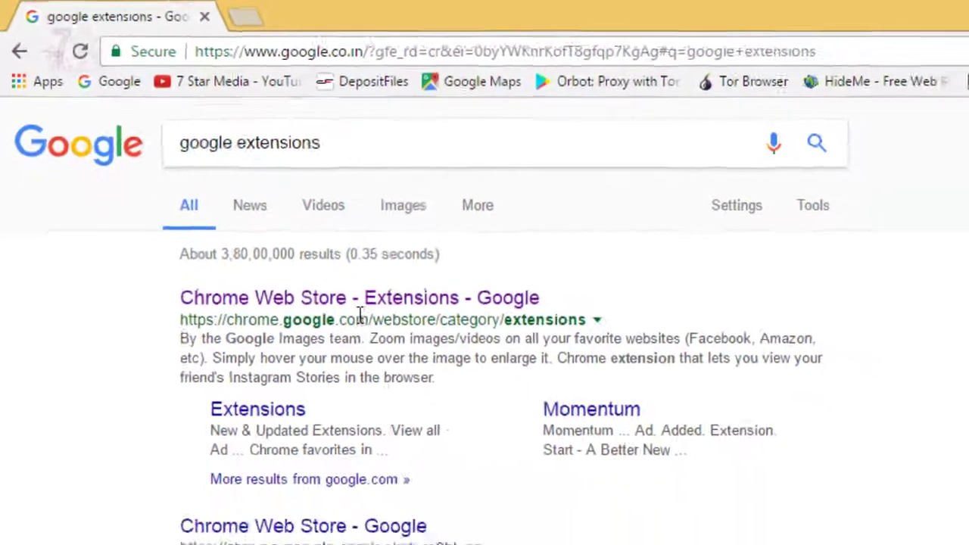
click(302, 257)
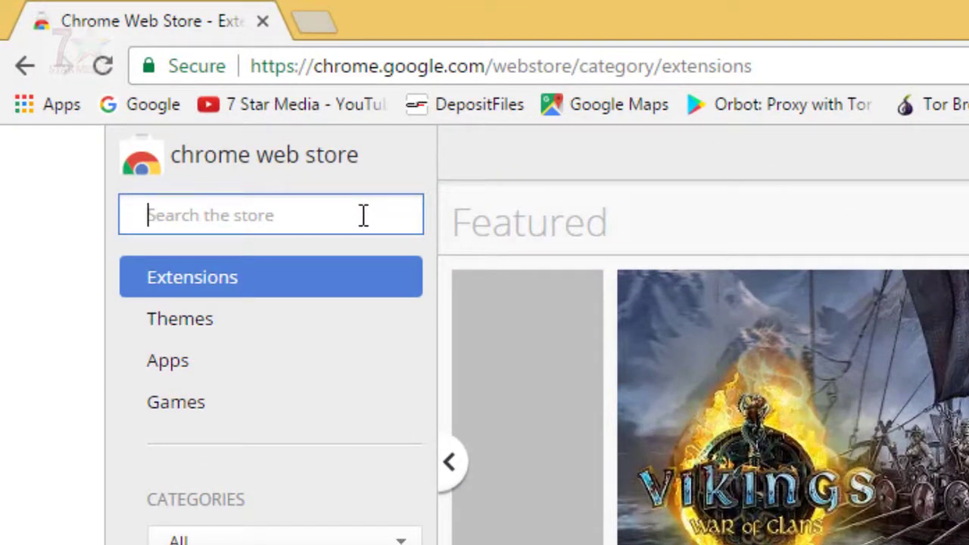
Step: Search the Chrome Web Store for "browsec" and add the Browsec VPN - Privacy and Security Online extension to Chrome
text(r)
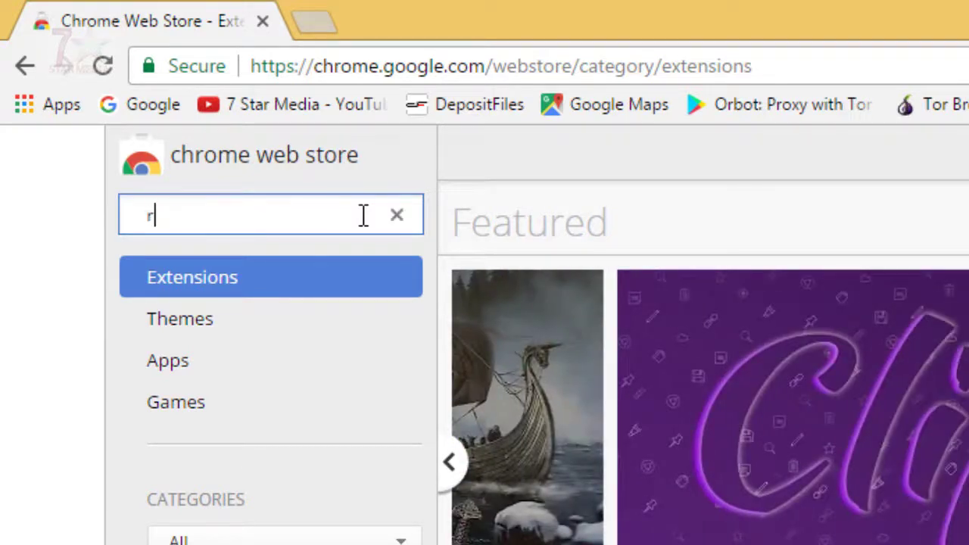
key(BackSpace)
text(brows)
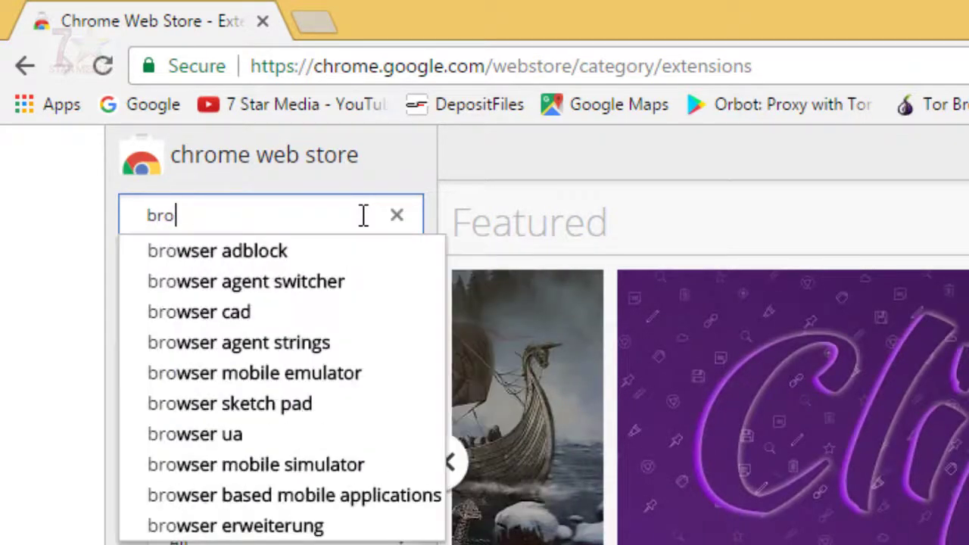
text(ec)
key(Return)
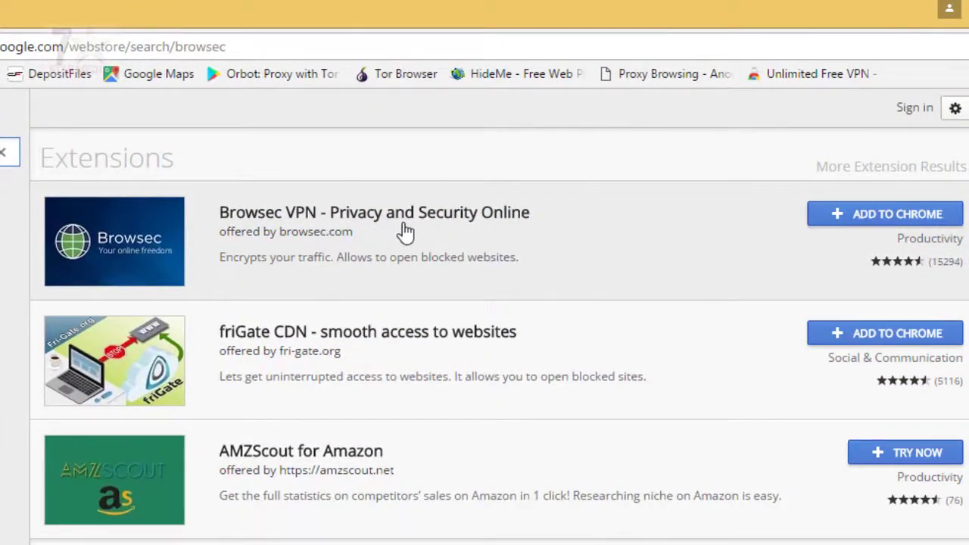
click(830, 217)
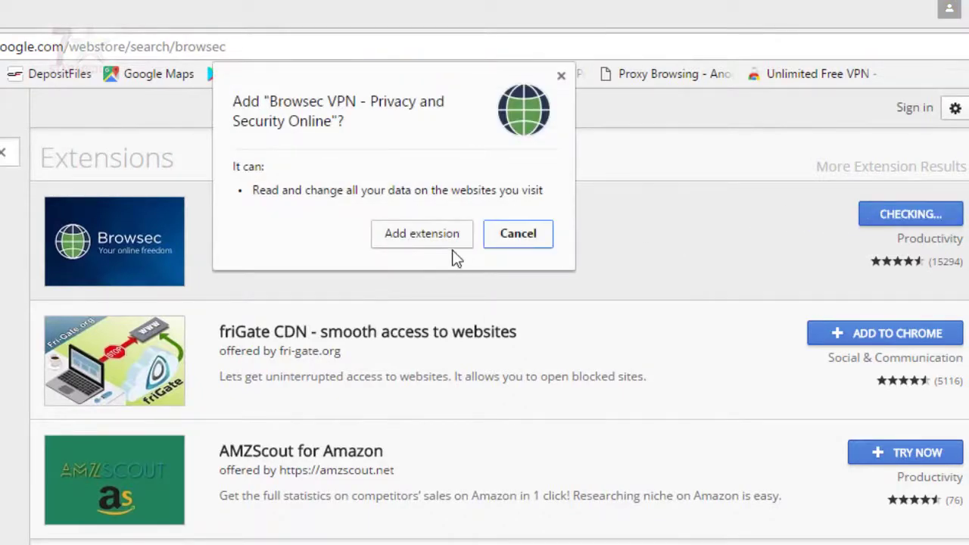
click(448, 235)
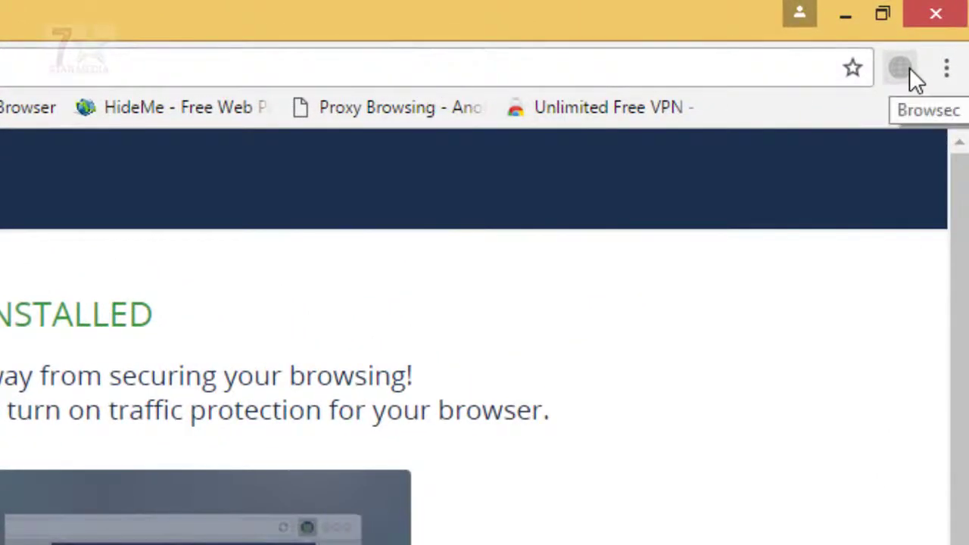
Step: Set Browsec's virtual location to the free United States server
click(909, 68)
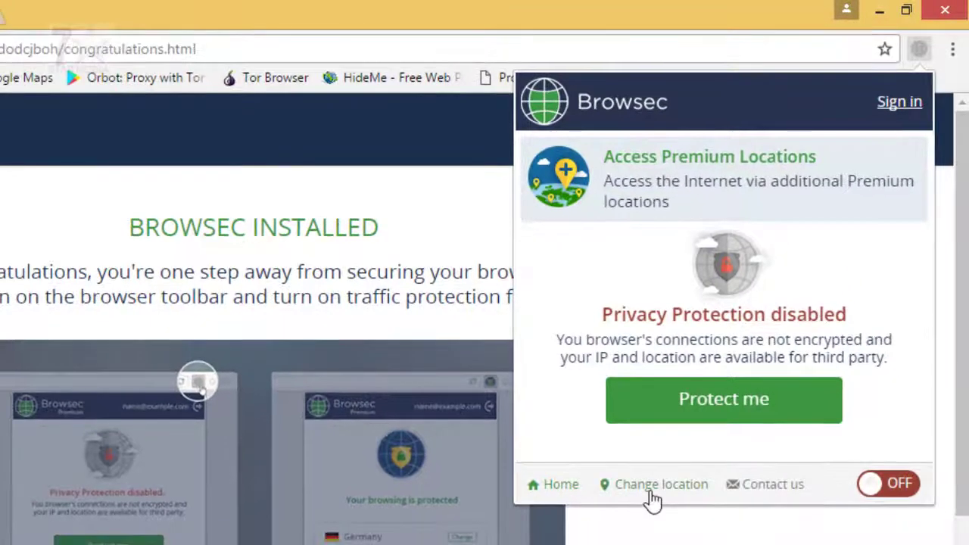
click(650, 492)
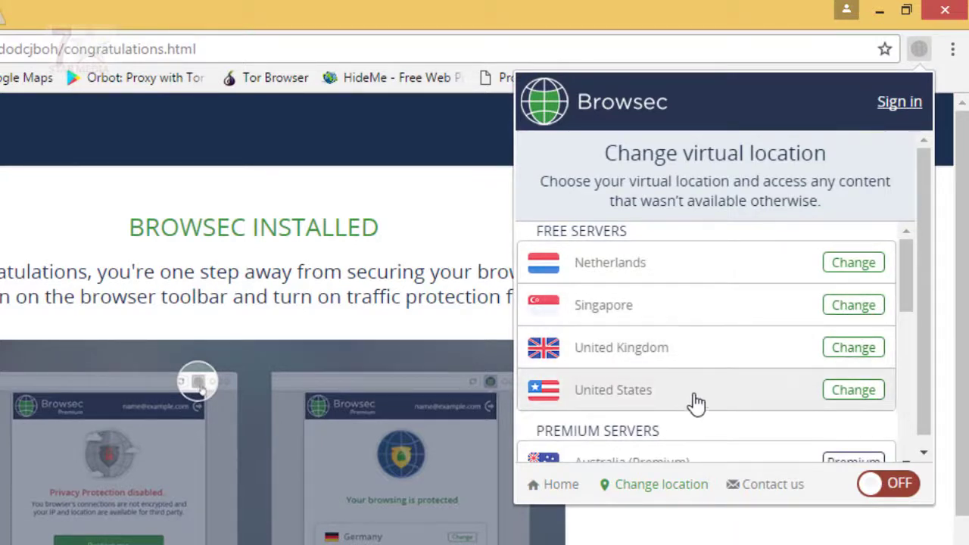
click(842, 392)
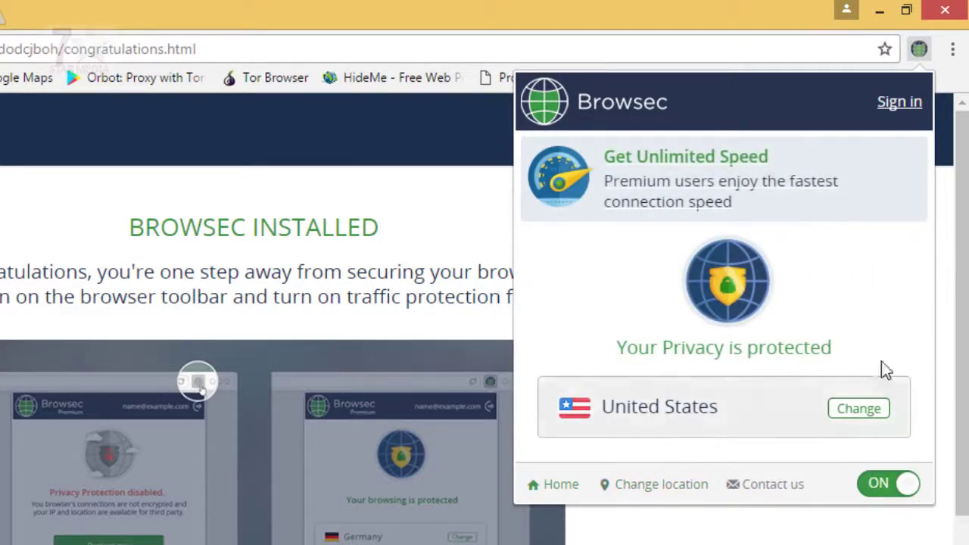
click(331, 224)
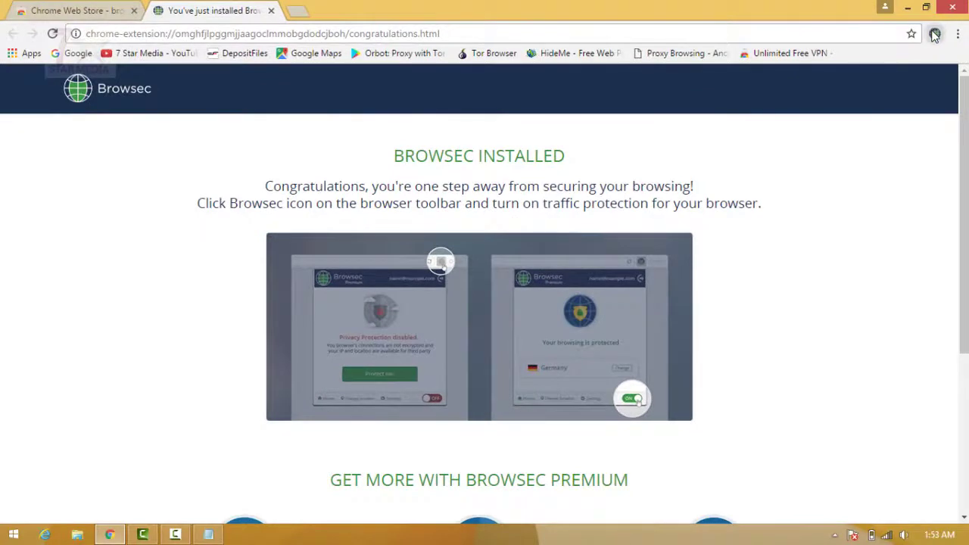
Step: Switch Browsec's privacy protection off and back on
click(935, 34)
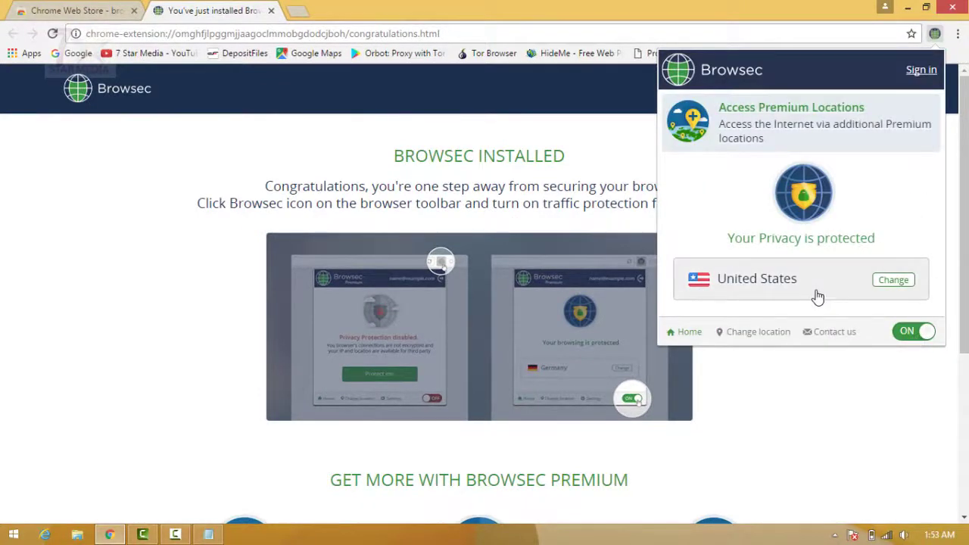
click(911, 333)
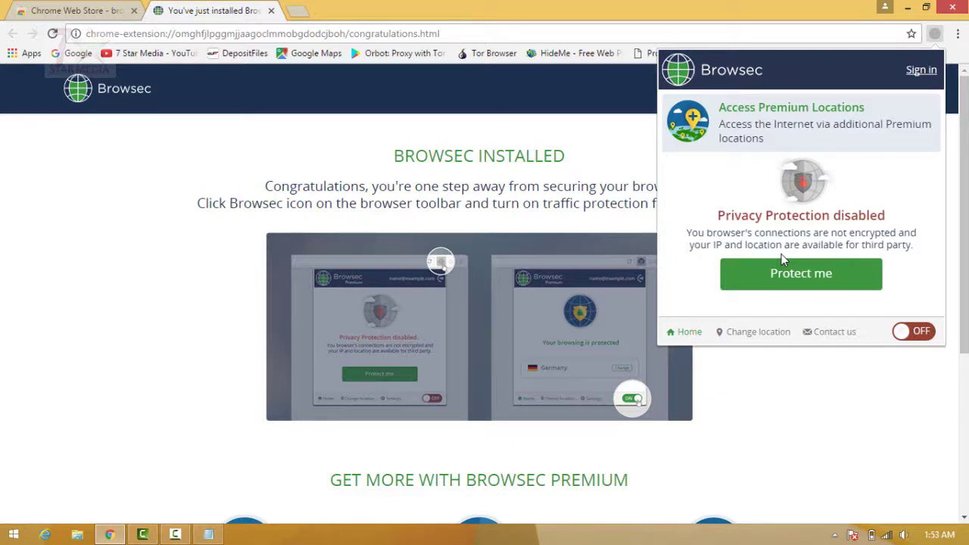
click(918, 339)
Step: Browse to youtube.com in the Browsec welcome tab with the protection enabled
click(228, 34)
click(229, 33)
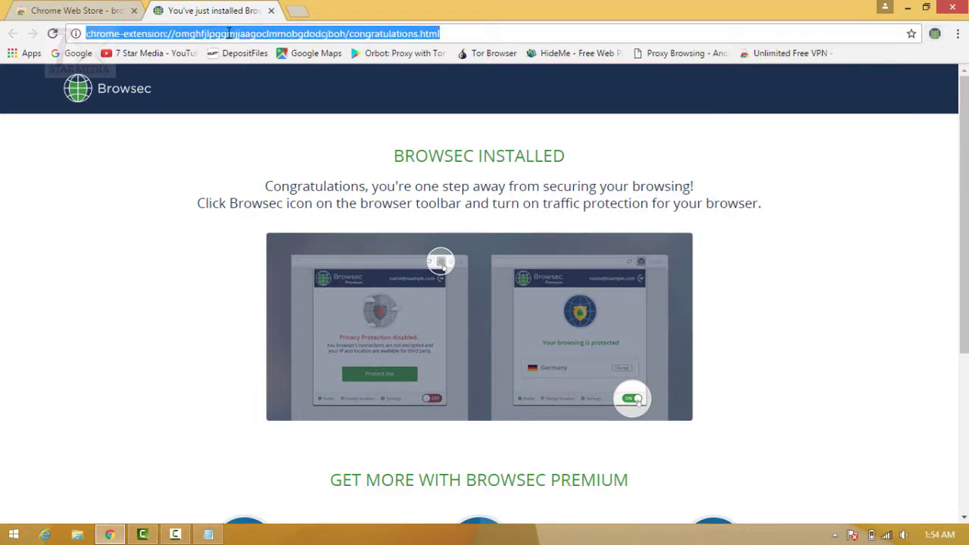
text(youtube.com)
key(Return)
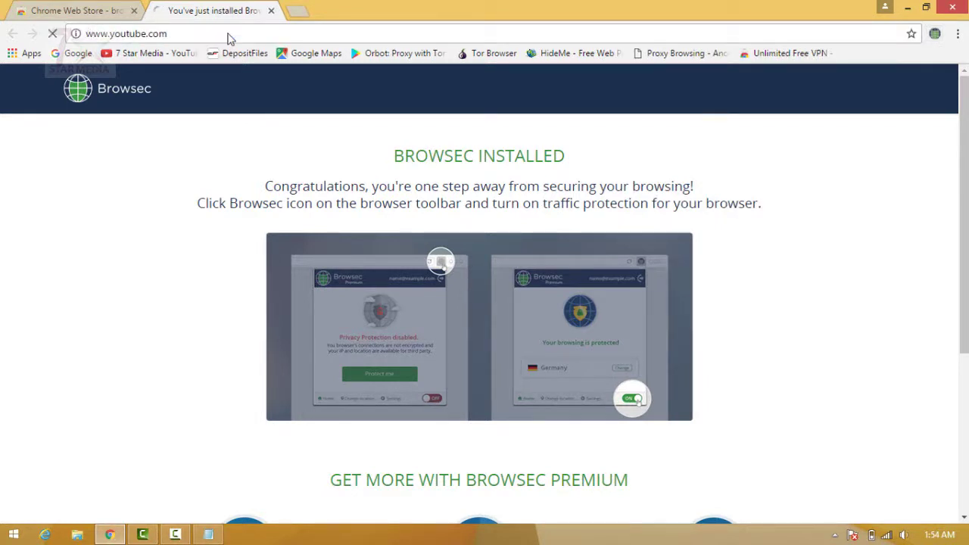
Step: Search the Chrome Web Store for "hola" and add the Unlimited Free VPN - Hola extension to Chrome
click(70, 9)
click(121, 110)
drag(122, 111, 60, 118)
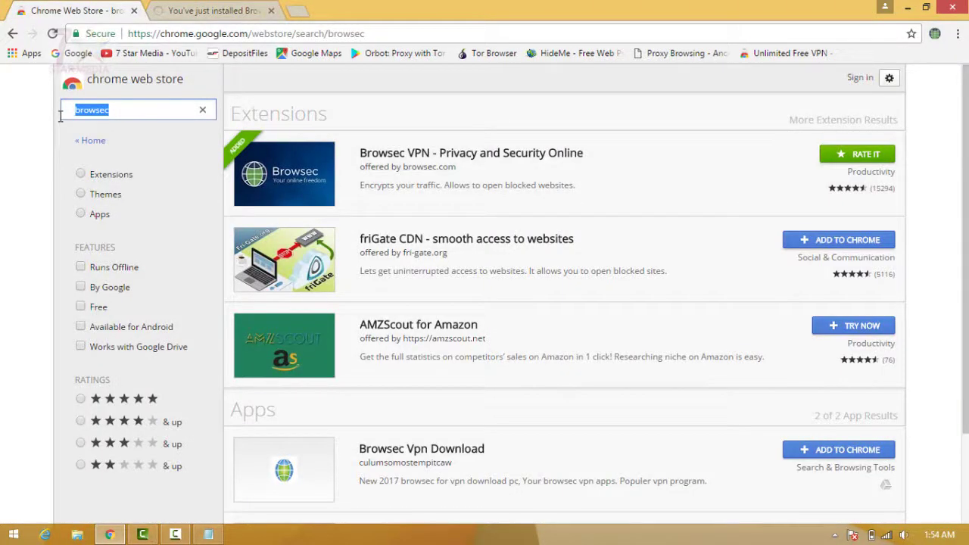
text(hola)
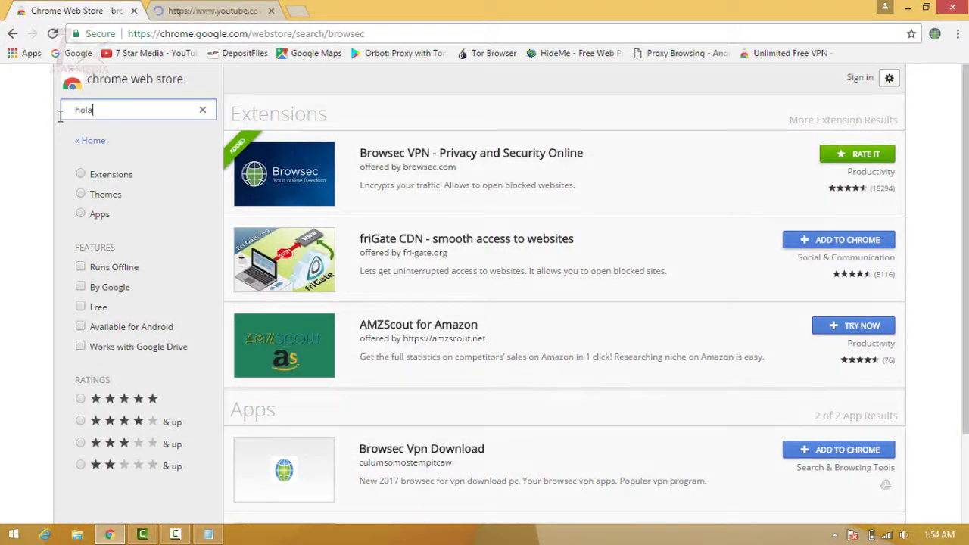
key(Return)
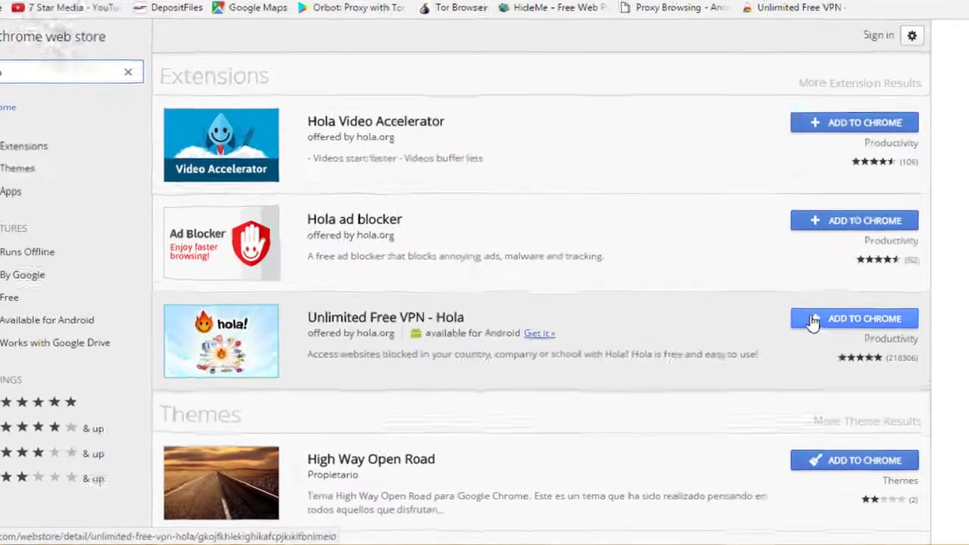
click(813, 321)
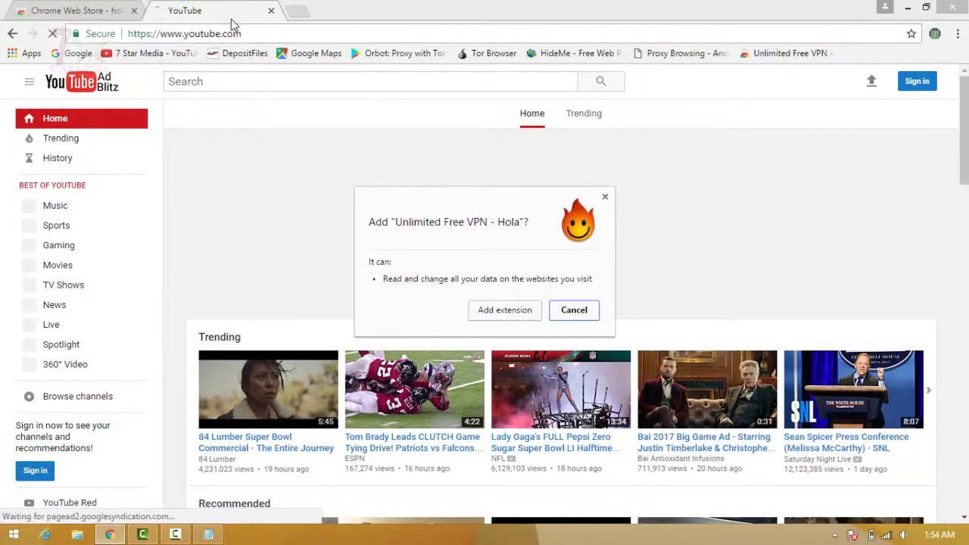
click(498, 312)
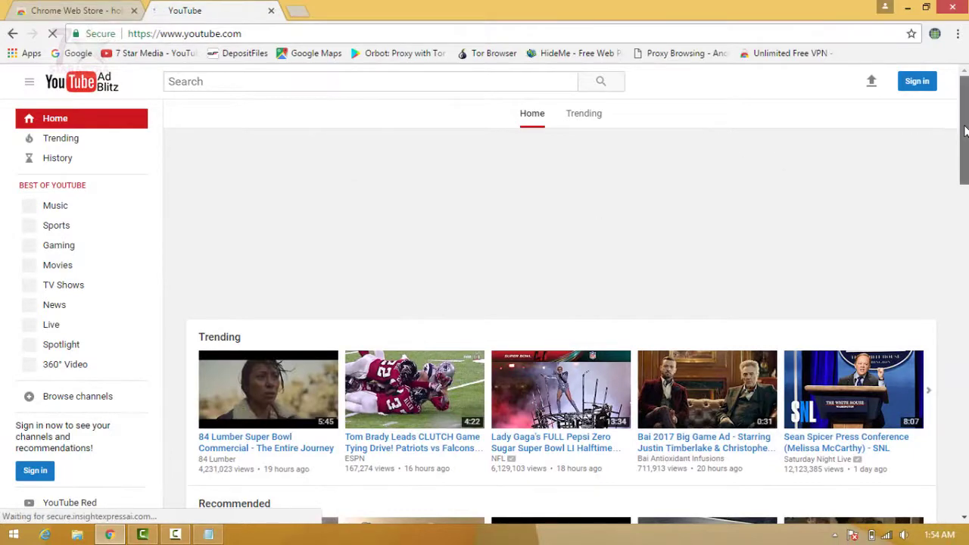
Step: Look over the YouTube home page and check Browsec's protection status and selected location
drag(965, 131, 965, 181)
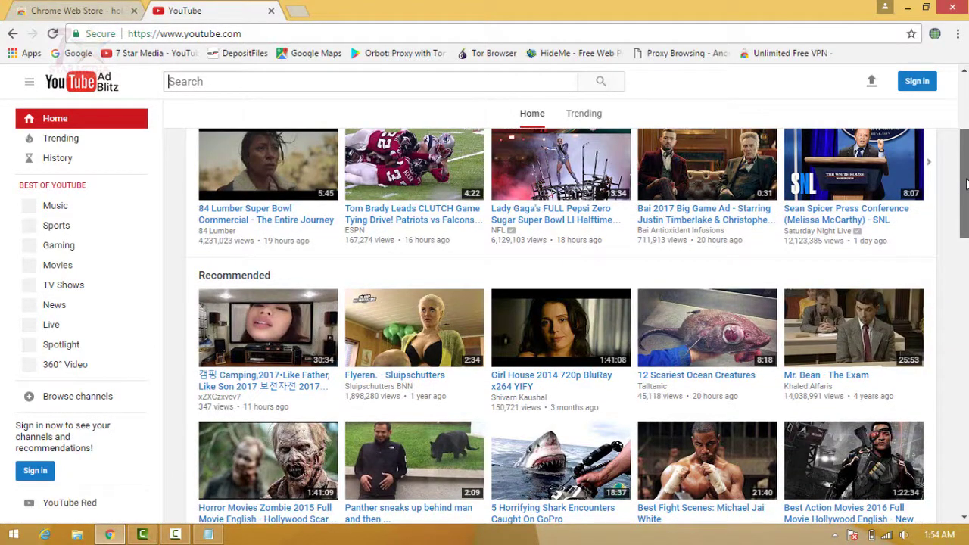
scroll(966, 181, up, 2)
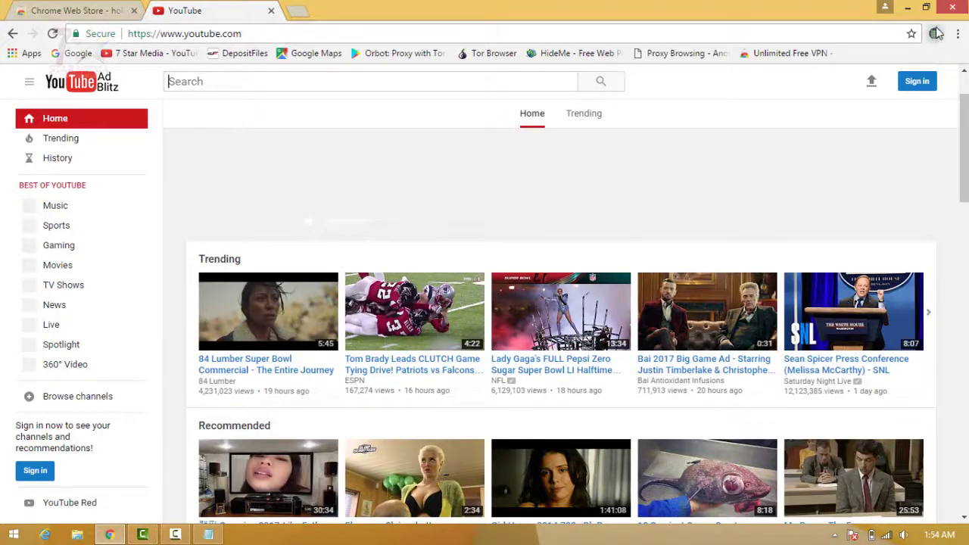
click(936, 34)
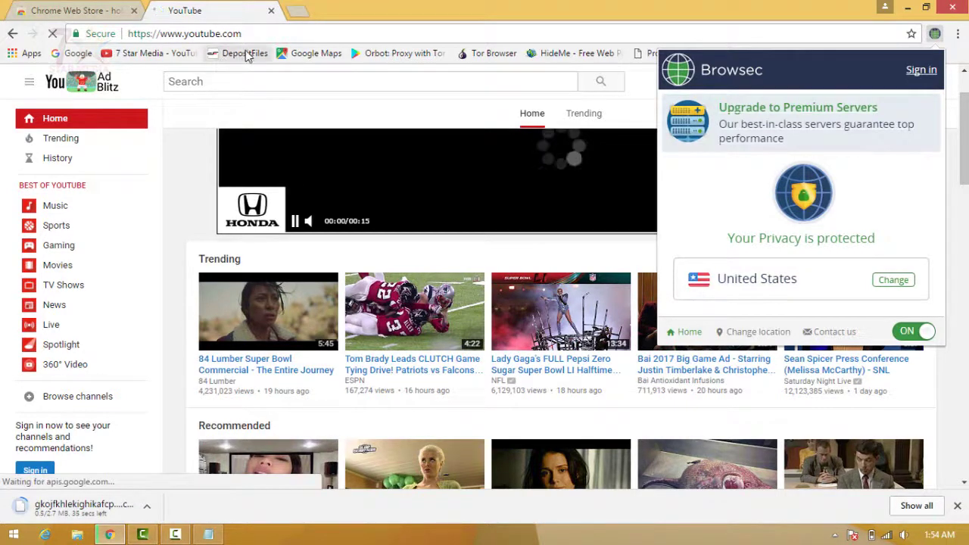
click(199, 82)
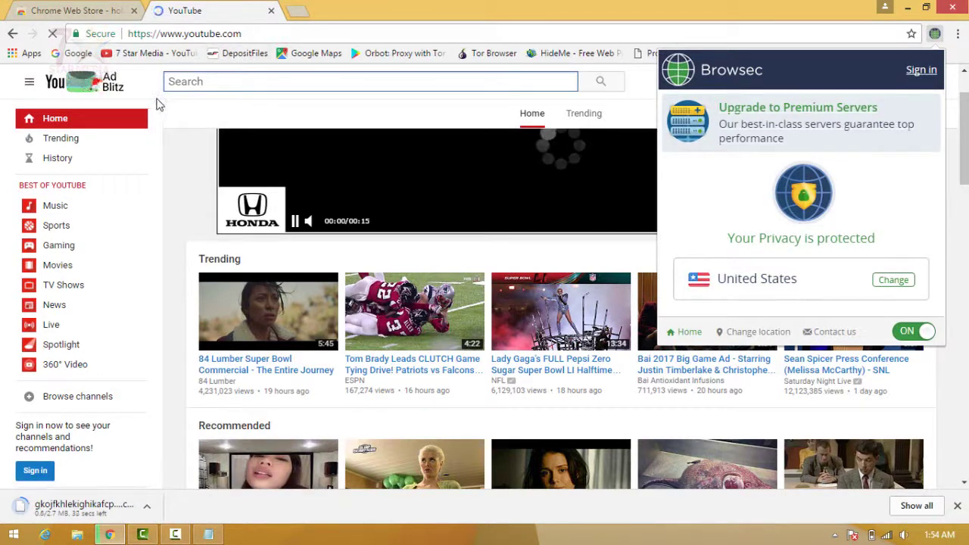
click(194, 118)
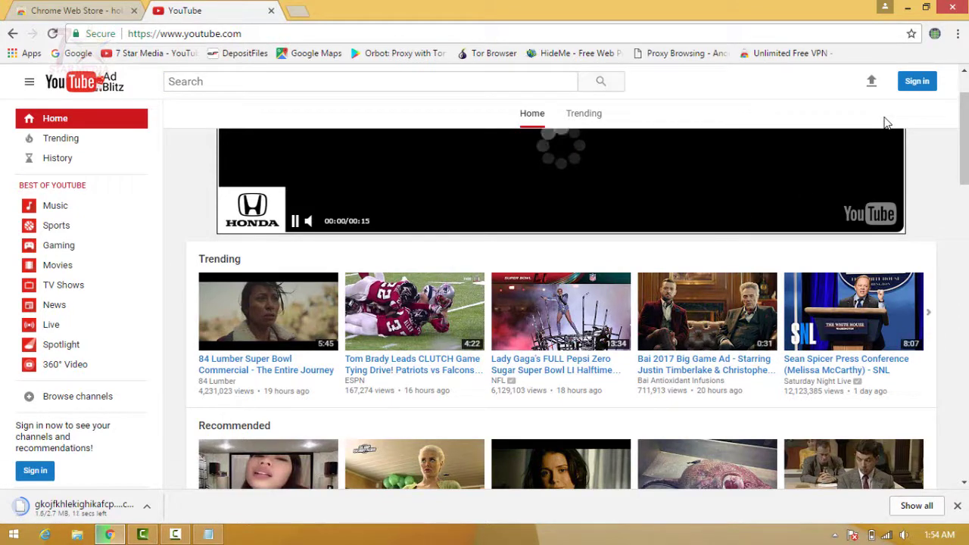
click(939, 36)
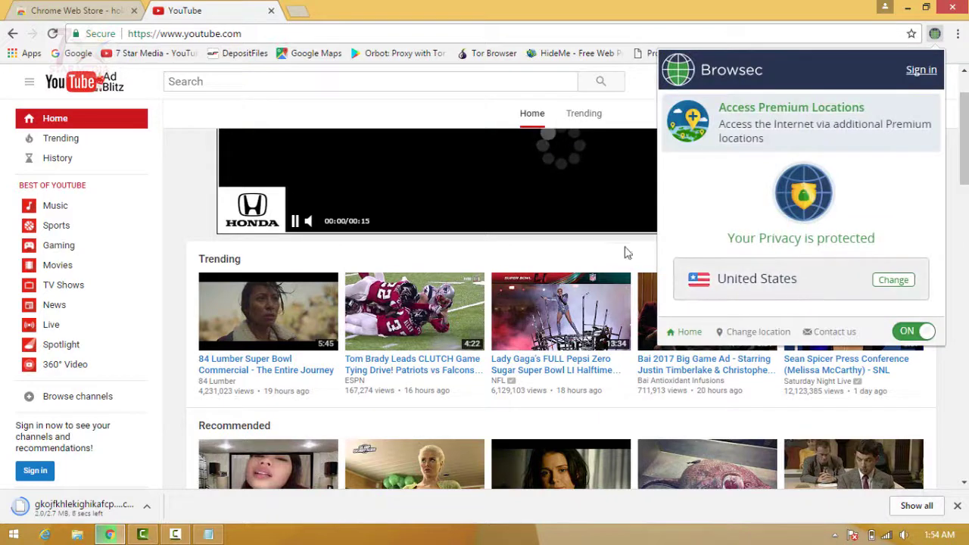
click(560, 267)
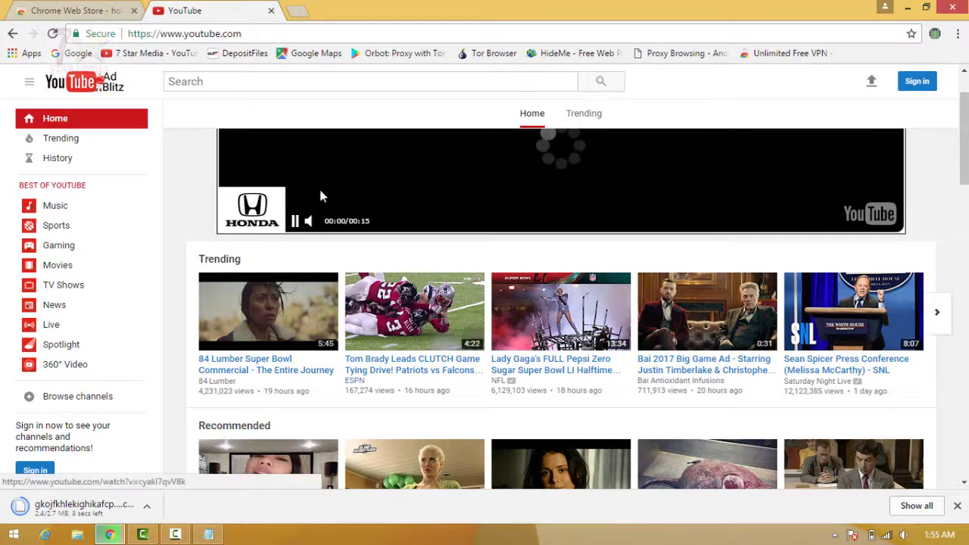
Step: Close the YouTube tab and turn off Browsec's privacy protection
click(102, 12)
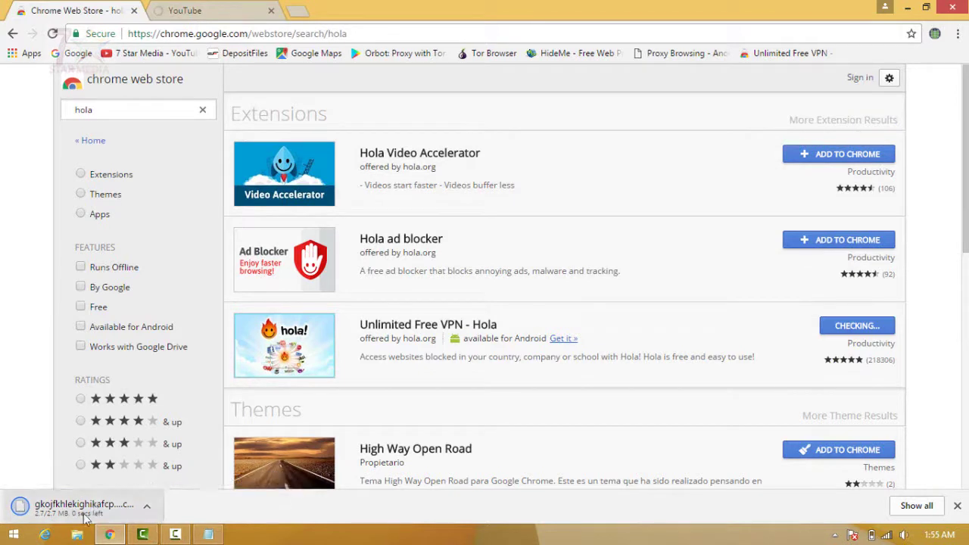
click(271, 11)
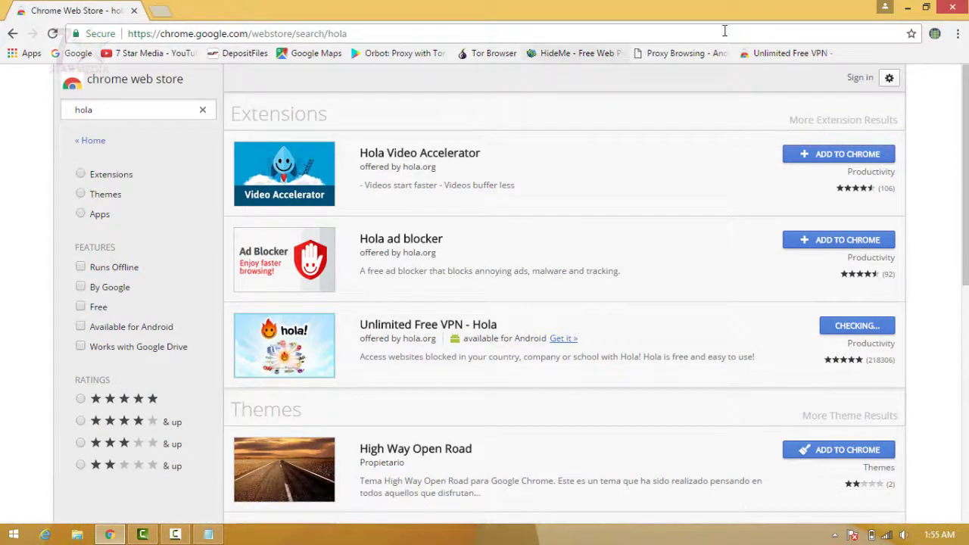
click(935, 34)
click(912, 334)
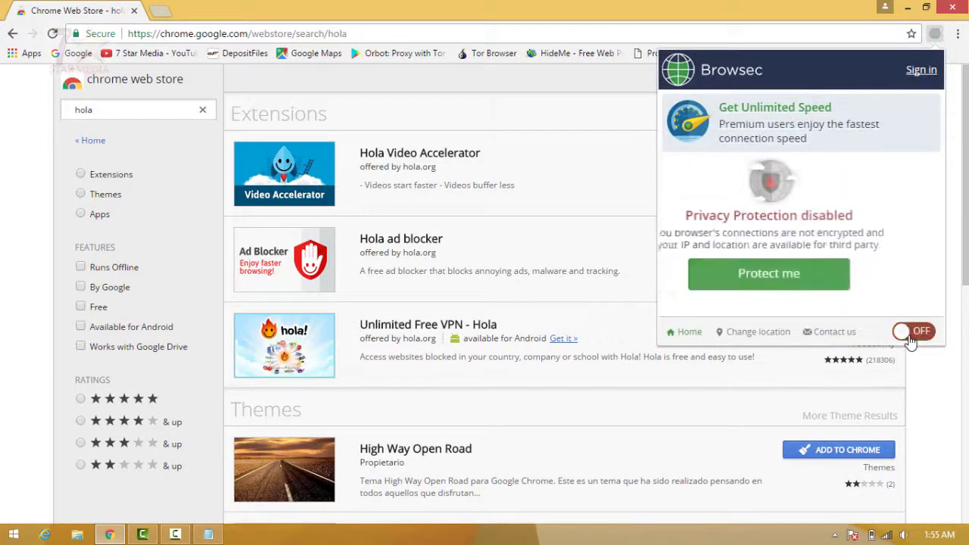
click(935, 35)
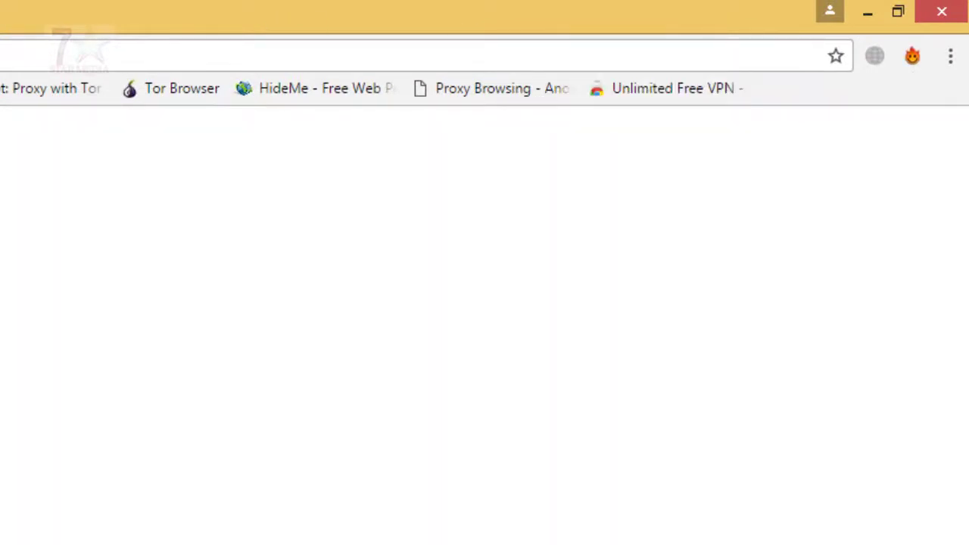
Step: Open YouTube with the Hola extension installed, and close the Hola popular sites and YouTube tabs
text(yo)
key(Return)
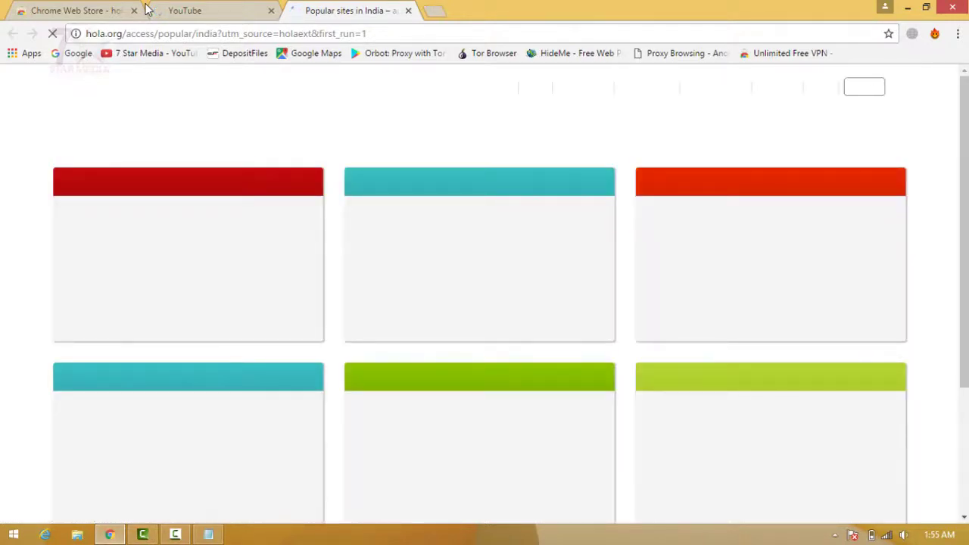
key(ctrl+w)
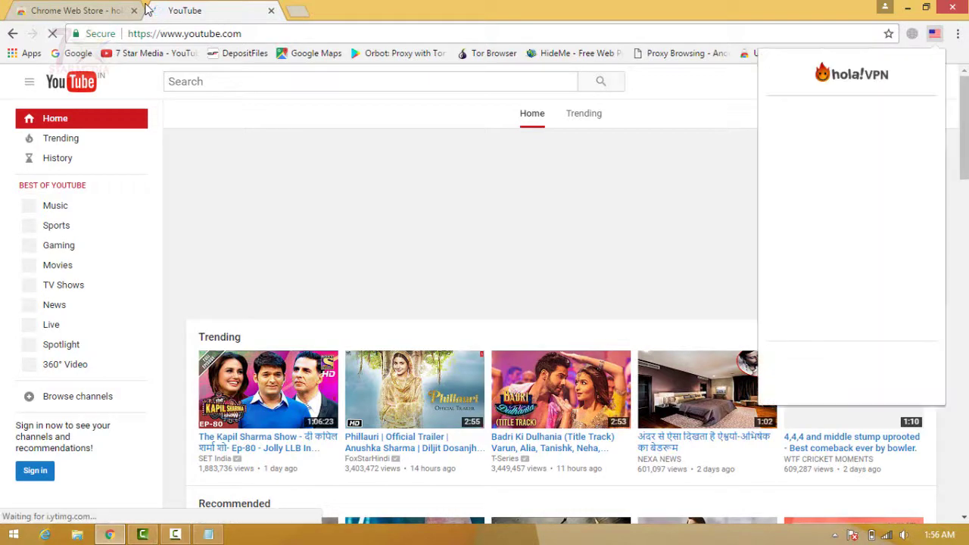
middle_click(147, 9)
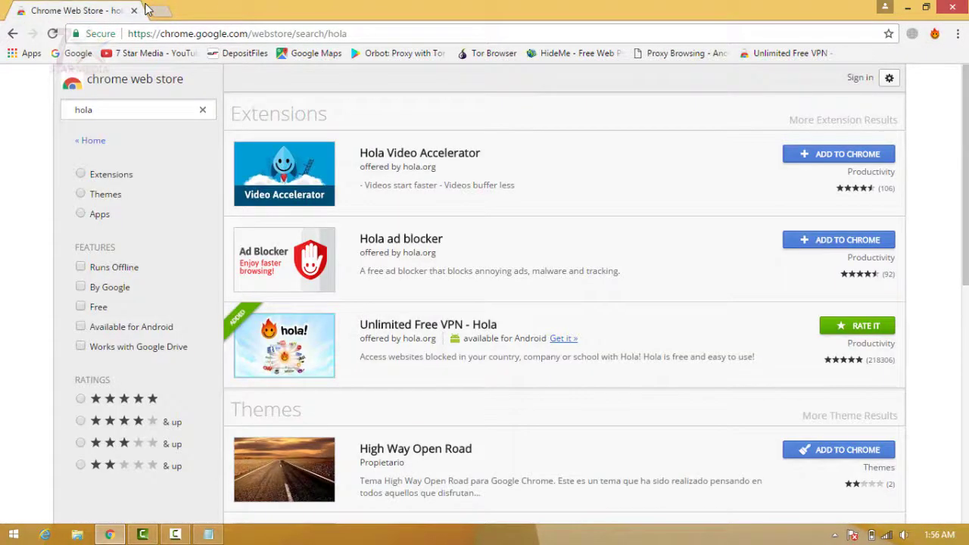
Step: Highlight the "03. Using New kind of direct Browser" line in the Notepad document and switch back to Chrome
middle_click(146, 8)
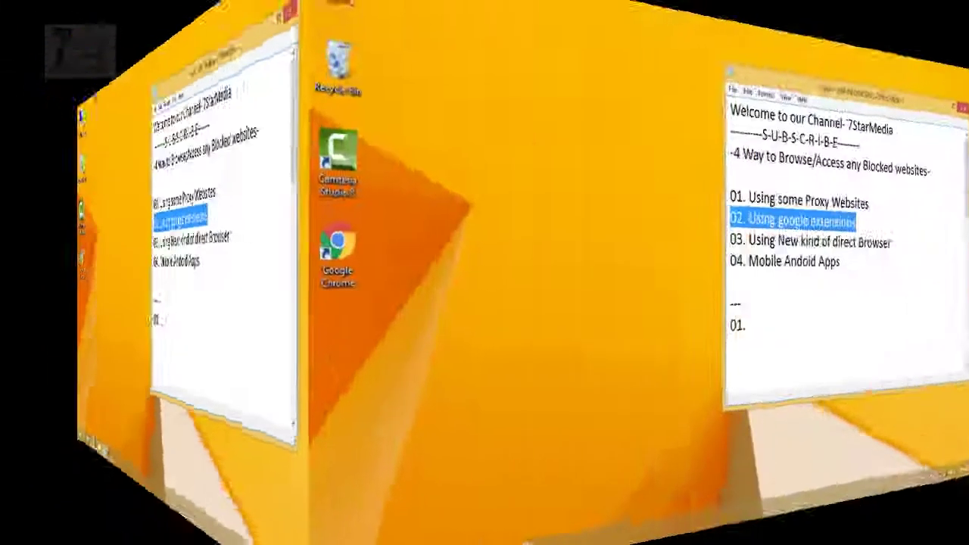
key(Down)
key(End)
key(shift+Left)
key(shift+Left)
key(shift+Left)
key(shift+Left)
key(shift+Left)
key(shift+Left)
key(shift+Left)
key(shift+Left)
key(shift+Left)
key(shift+Left)
key(shift+Left)
key(shift+Left)
key(shift+Left)
key(shift+Left)
key(shift+Left)
key(shift+Left)
key(shift+Left)
key(shift+Left)
key(shift+Left)
key(shift+Left)
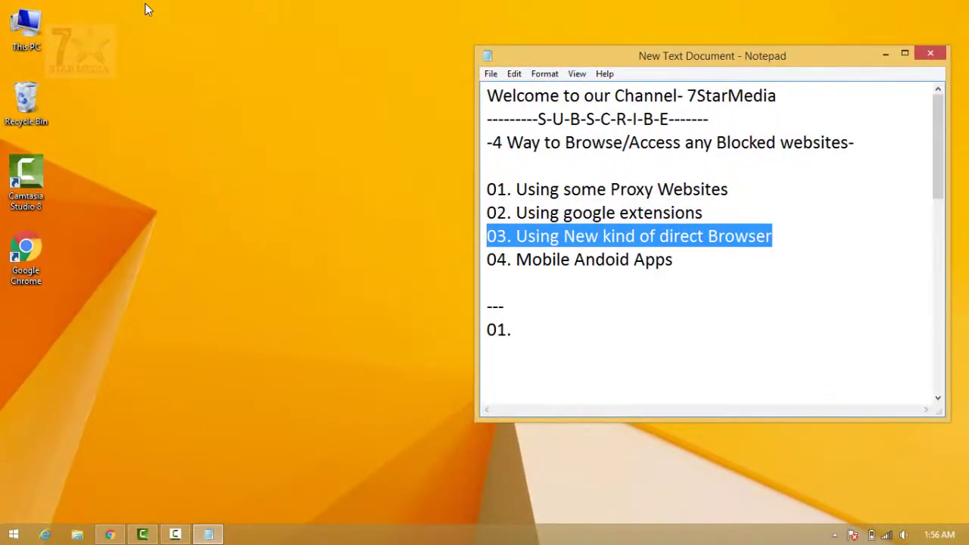
key(alt+Tab)
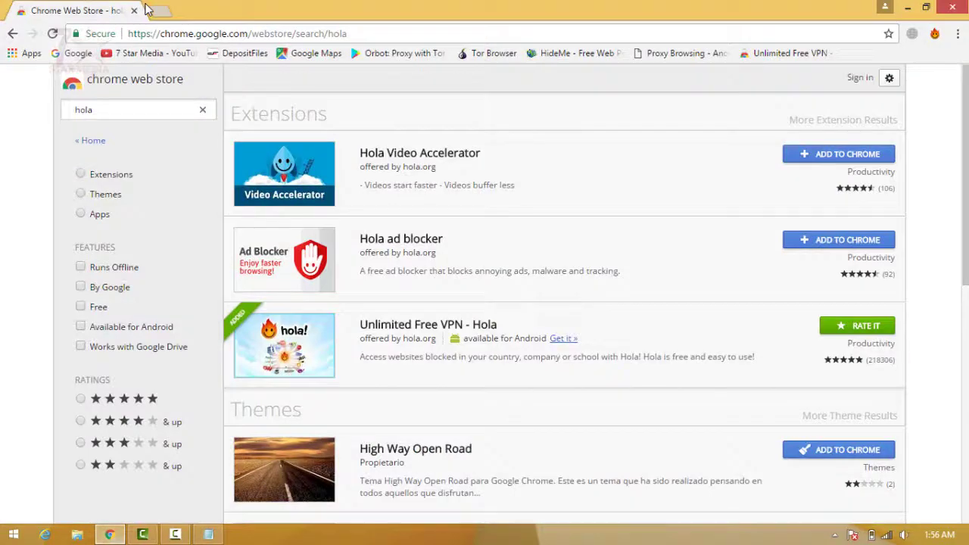
Step: Search Google for "tor browser" in a new tab
click(148, 9)
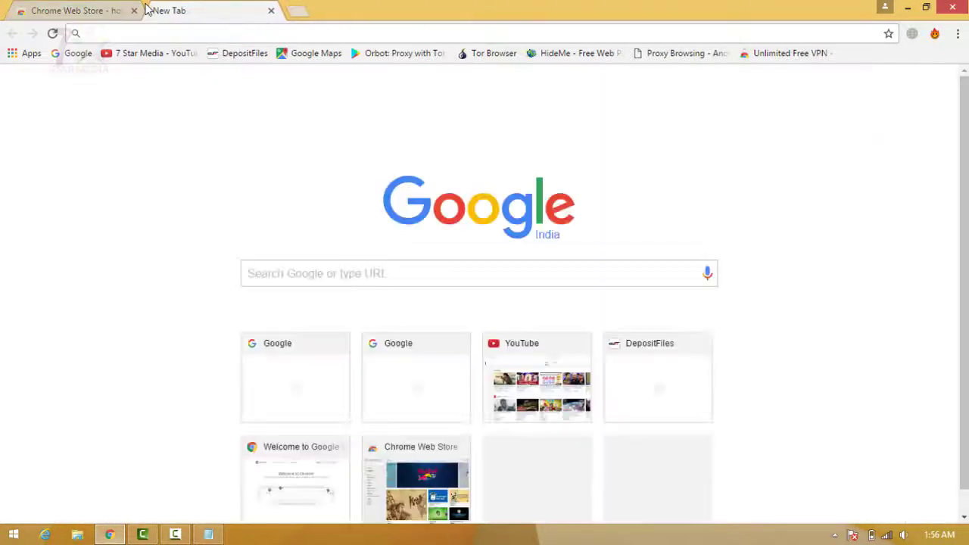
text(tor)
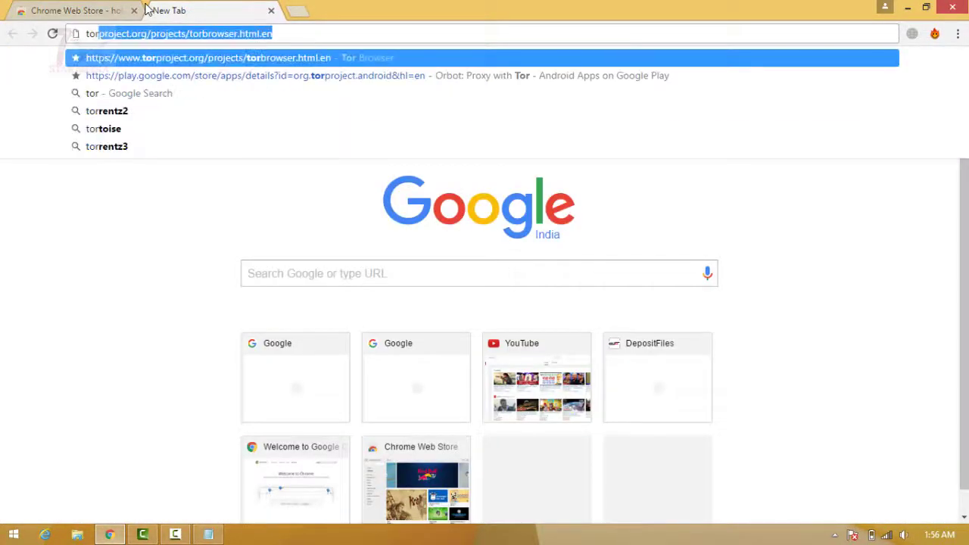
key(BackSpace)
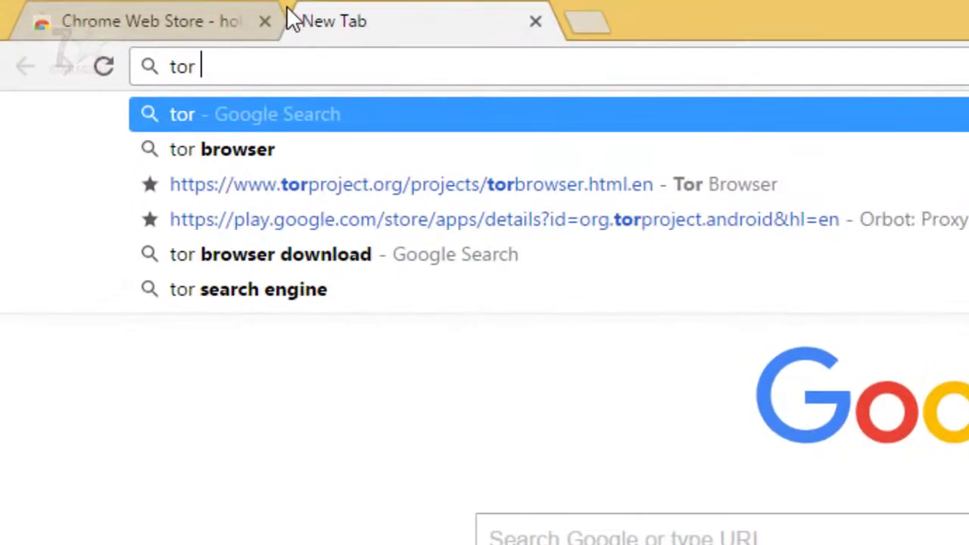
key(Down)
key(Return)
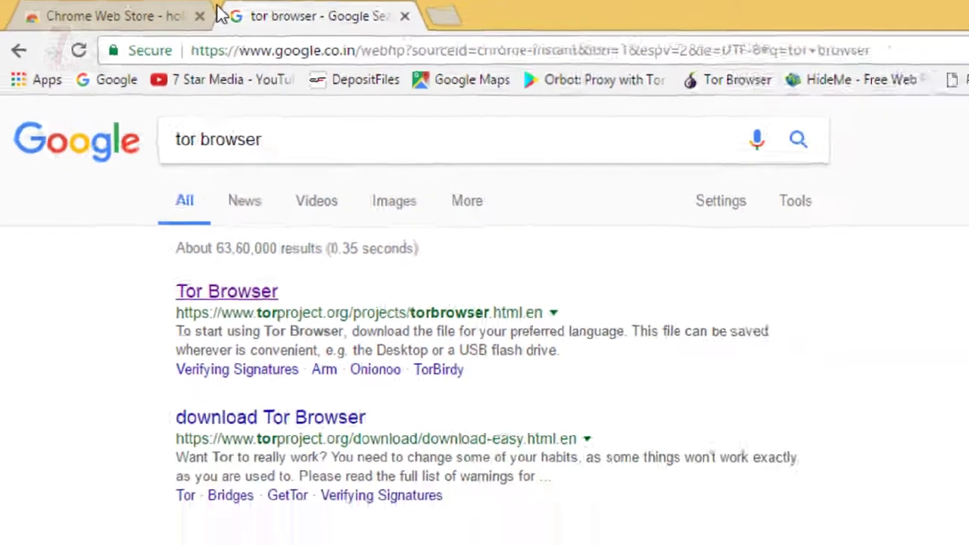
Step: Bring up the Tor Browser project page from torproject.org in its own tab
key(ctrl+Tab)
key(ctrl+Tab)
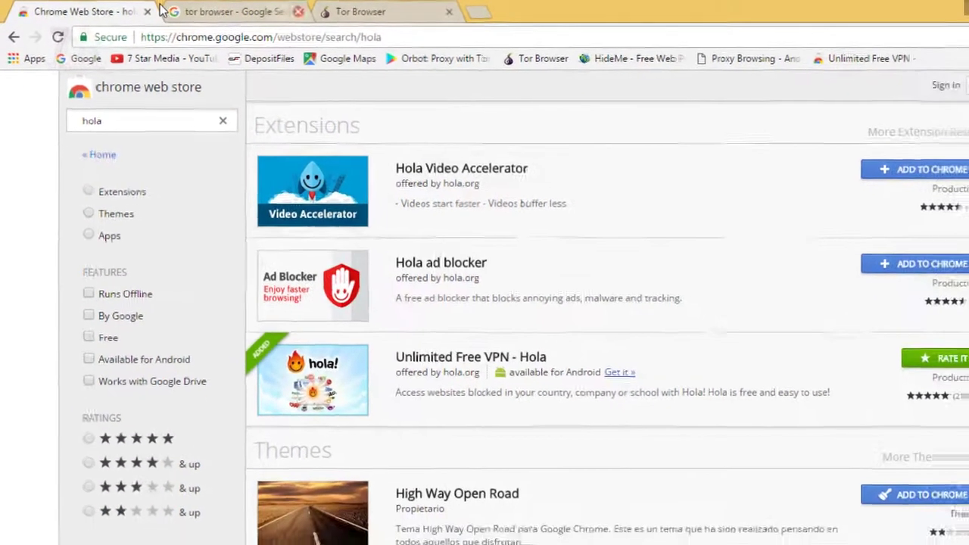
key(ctrl+Tab)
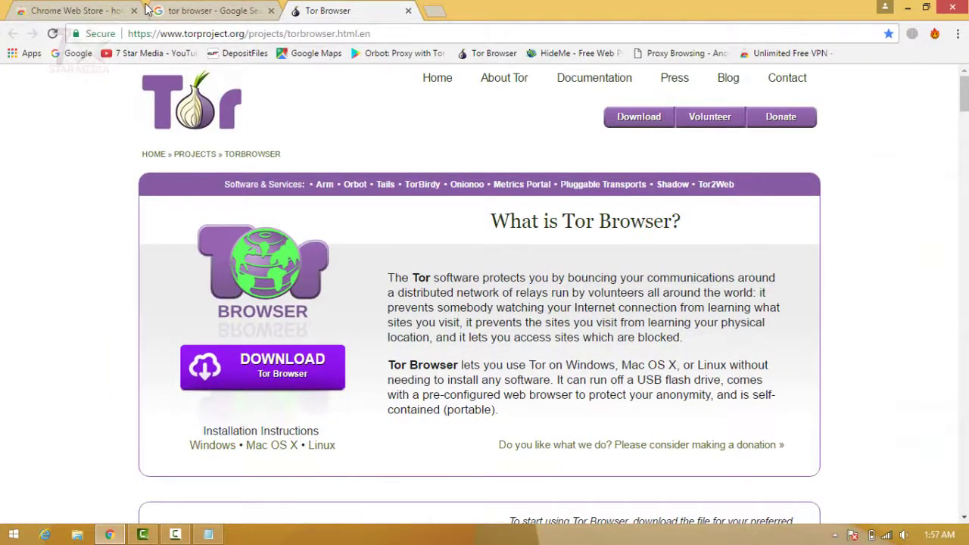
Step: Highlight the "04. Mobile Andoid Apps" line in the Notepad document and switch back to Chrome
key(alt+Tab)
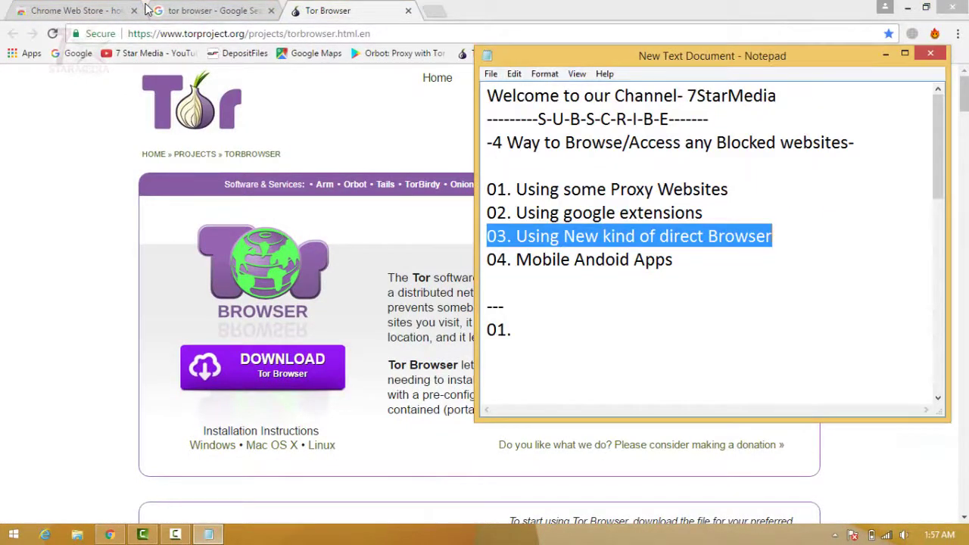
key(Down)
key(shift+Home)
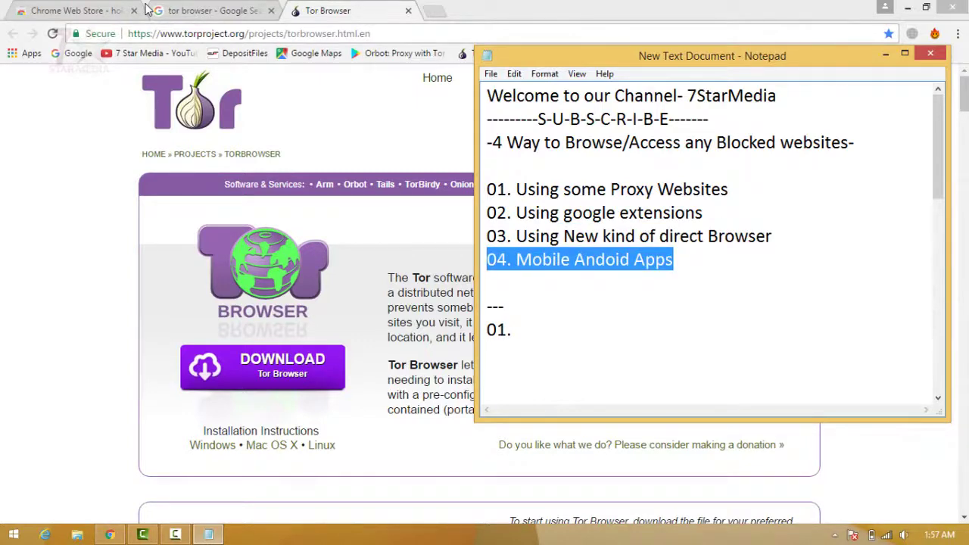
key(alt+Tab)
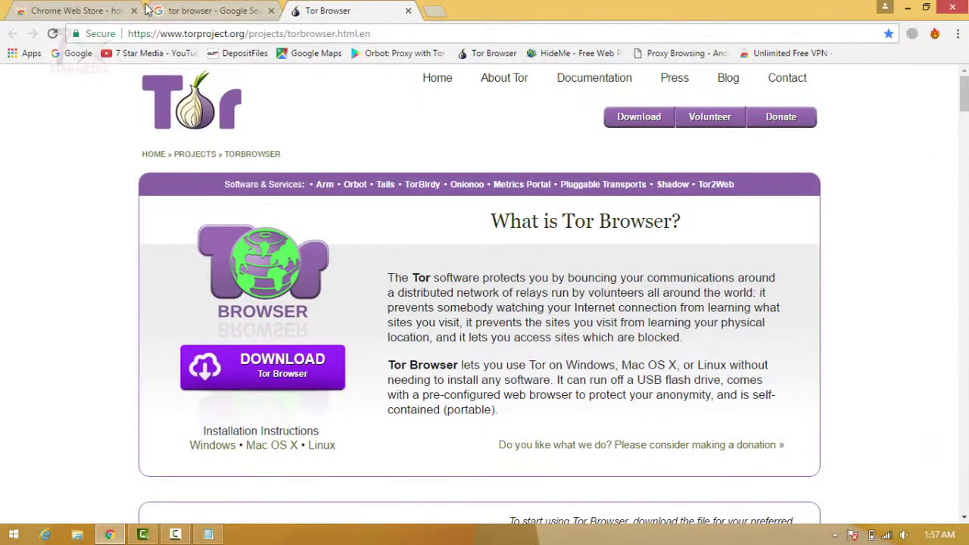
Step: Open the Google Play page of the Orbot: Proxy with Tor app in a new tab
key(ctrl+t)
text(https://play.google.com/store/apps/details?id=org.torproject.android&hl=en)
key(Return)
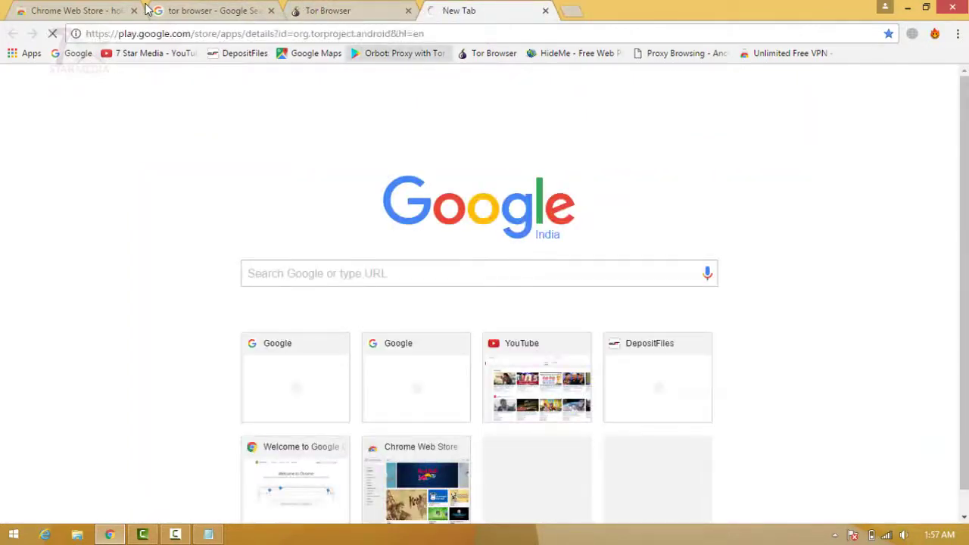